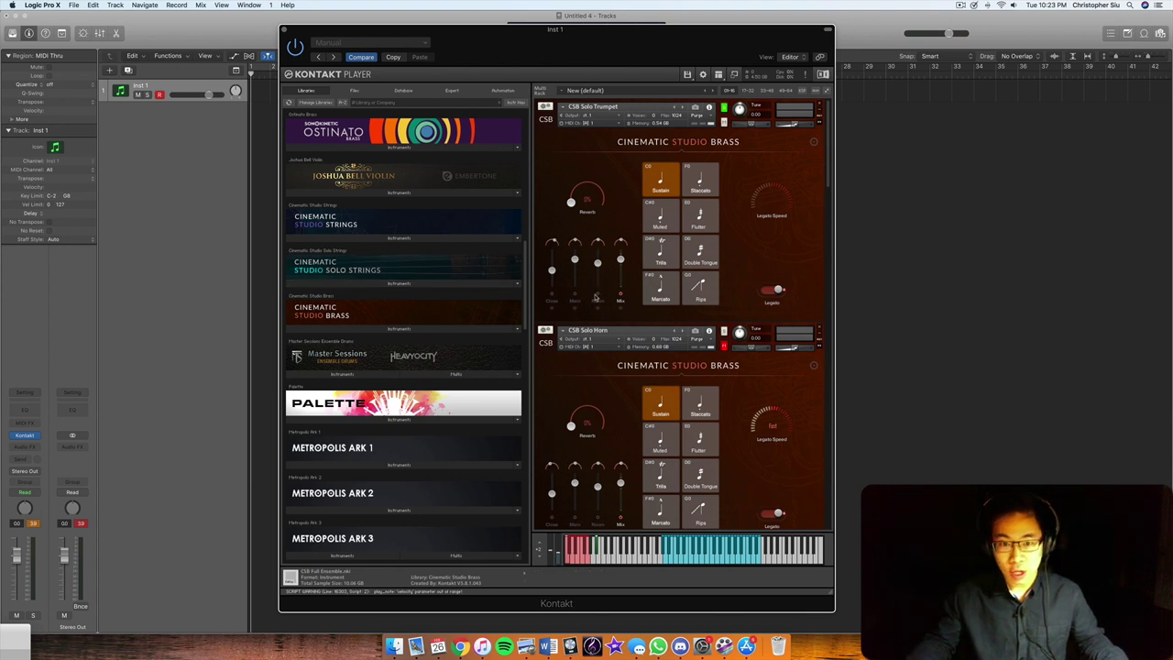
- Expand the Cinematic Studio Brass Instruments list to show patches from CSB 2 Trombones to CSB Solo Tuba
click(348, 328)
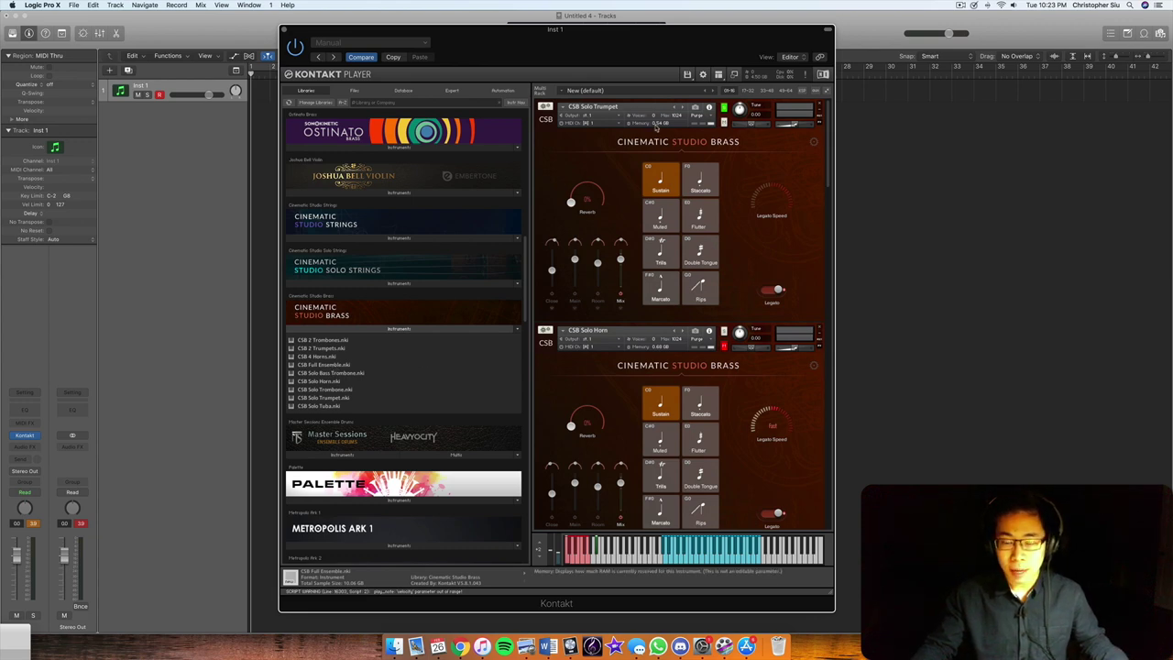
scroll(672, 310, down, 15)
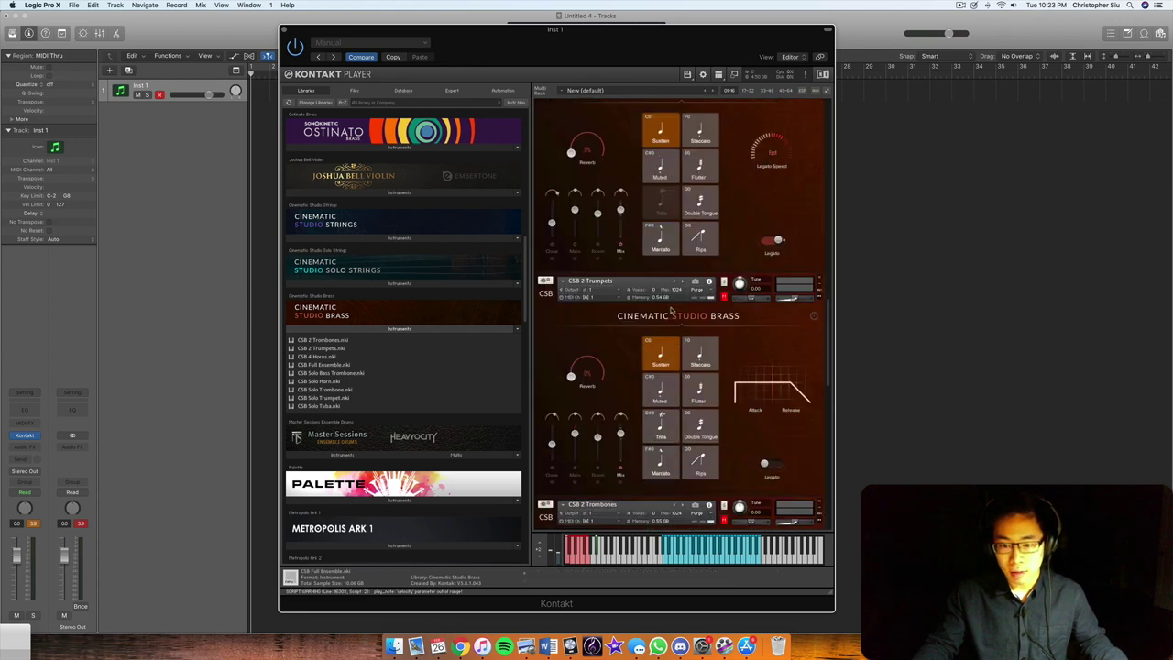
scroll(672, 310, up, 15)
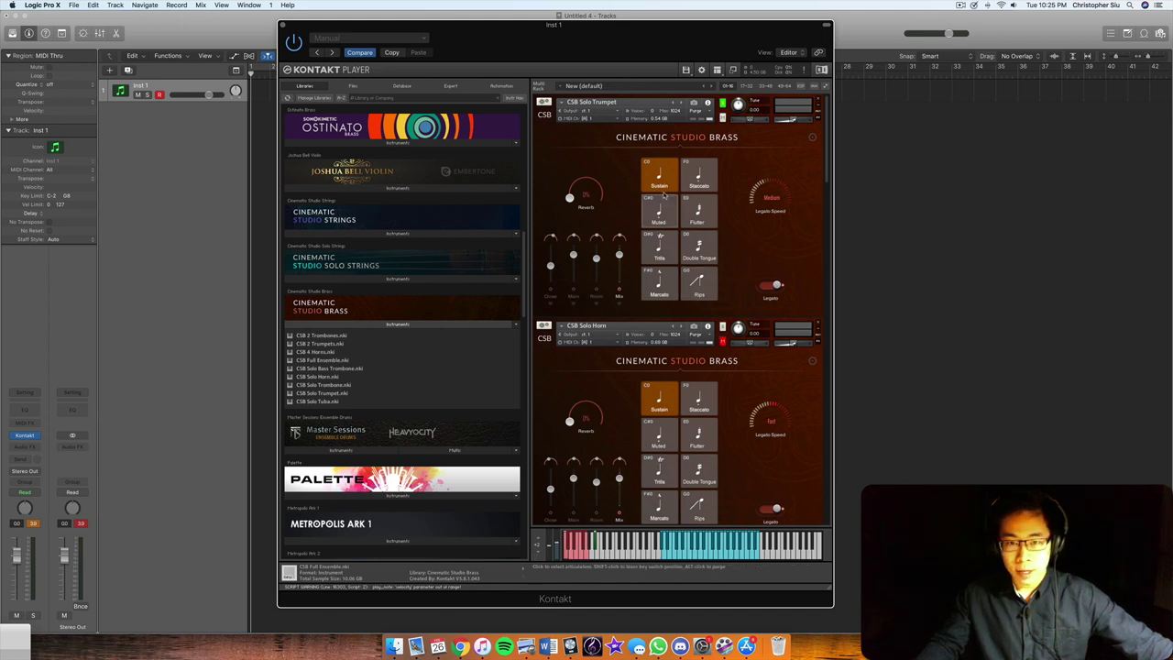
drag(632, 41, 629, 38)
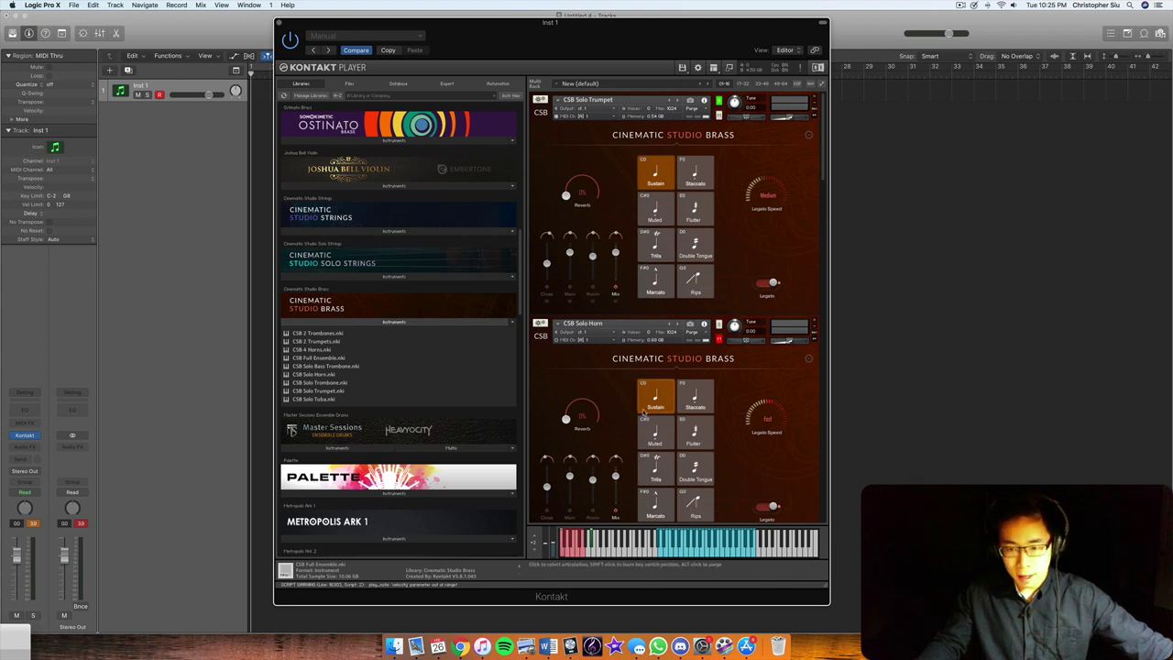
scroll(691, 278, down, 3)
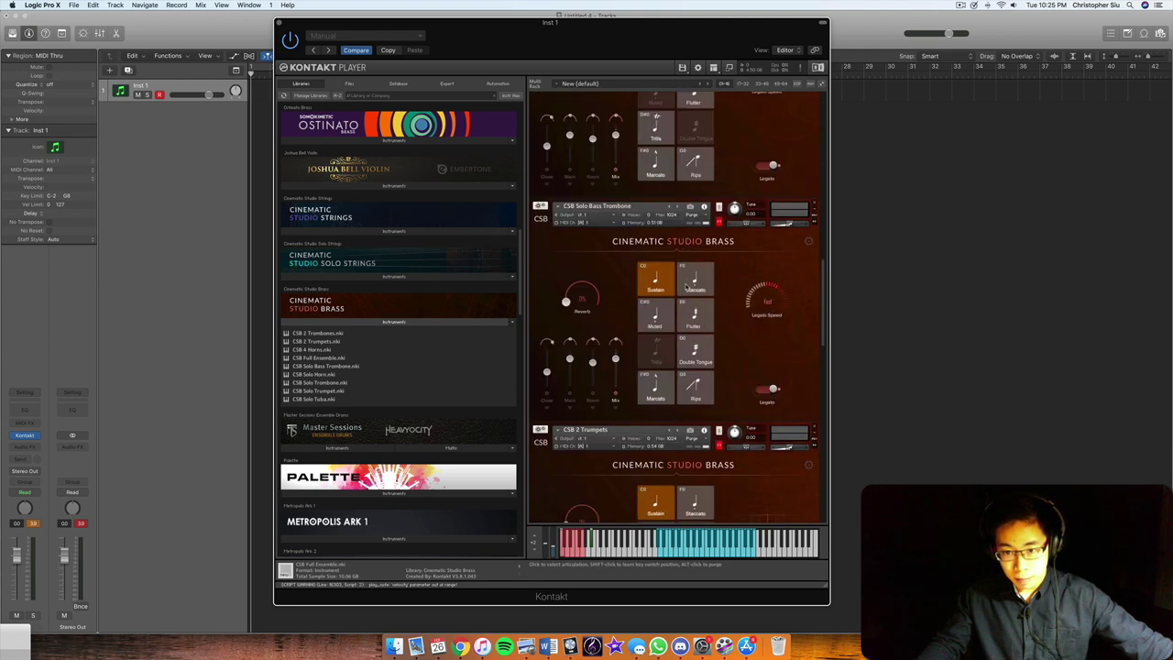
scroll(703, 241, up, 3)
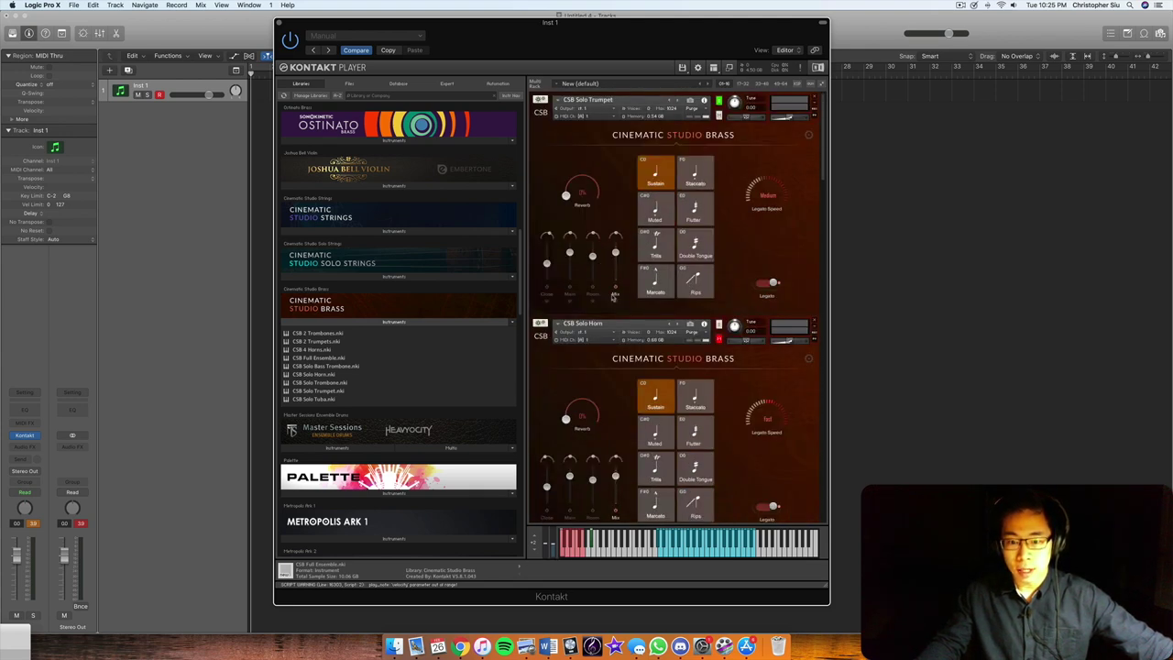
scroll(673, 309, down, 3)
scroll(672, 308, up, 3)
scroll(678, 284, down, 3)
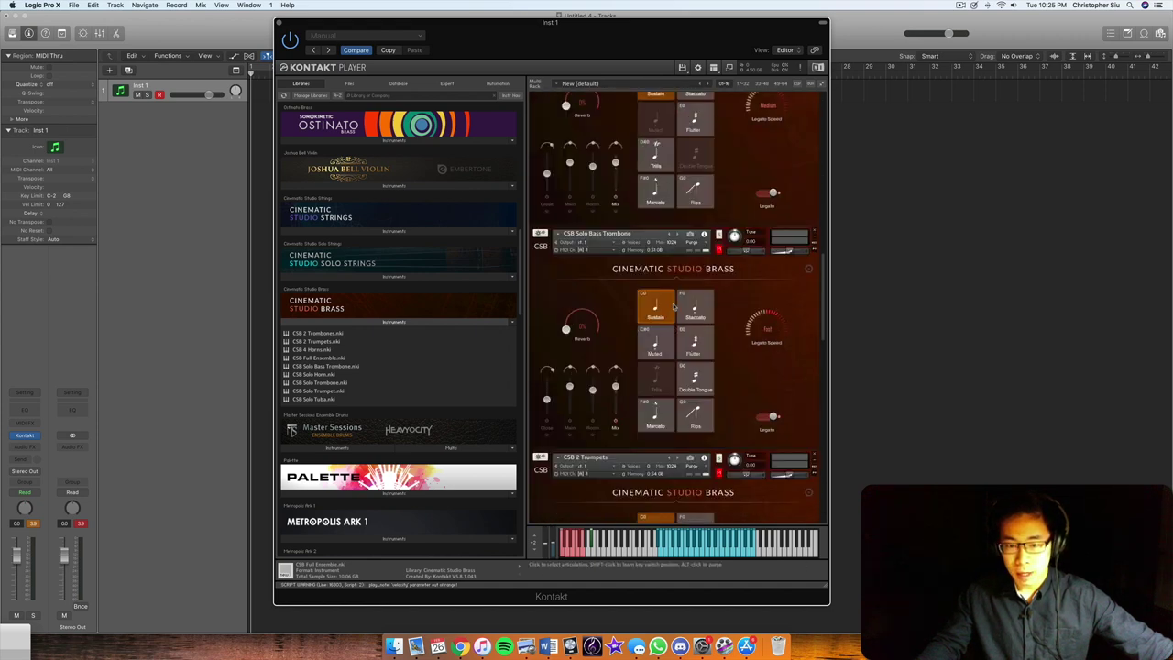
scroll(682, 265, up, 3)
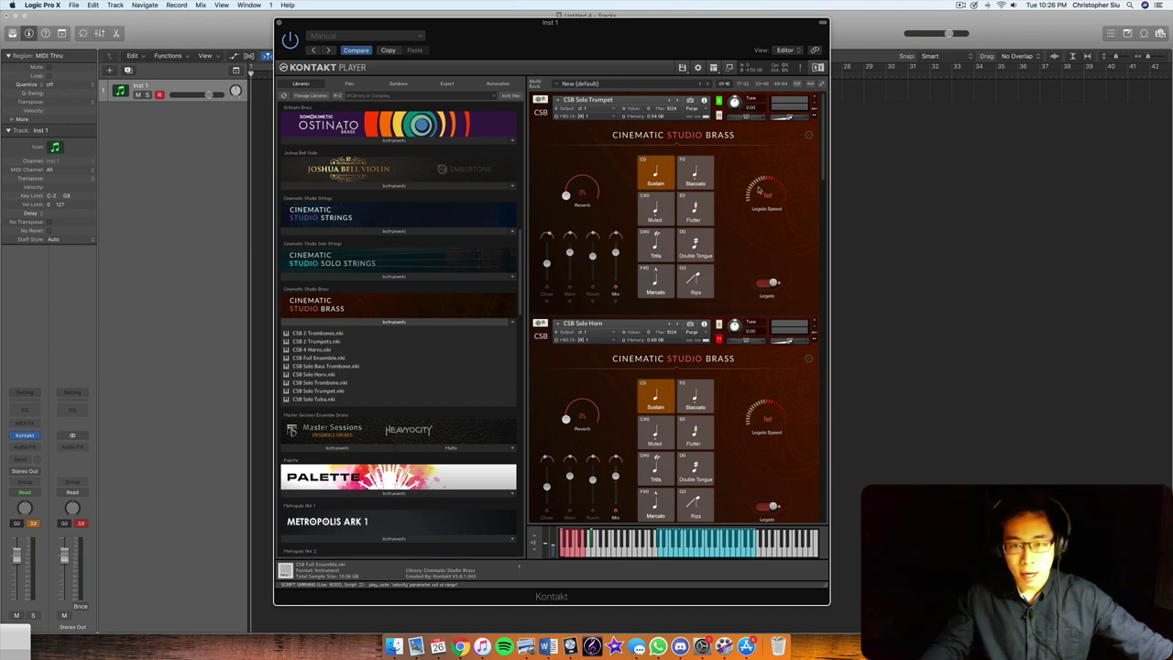
mouse_move(651, 49)
mouse_down()
mouse_move(641, 58)
mouse_move(655, 43)
mouse_up()
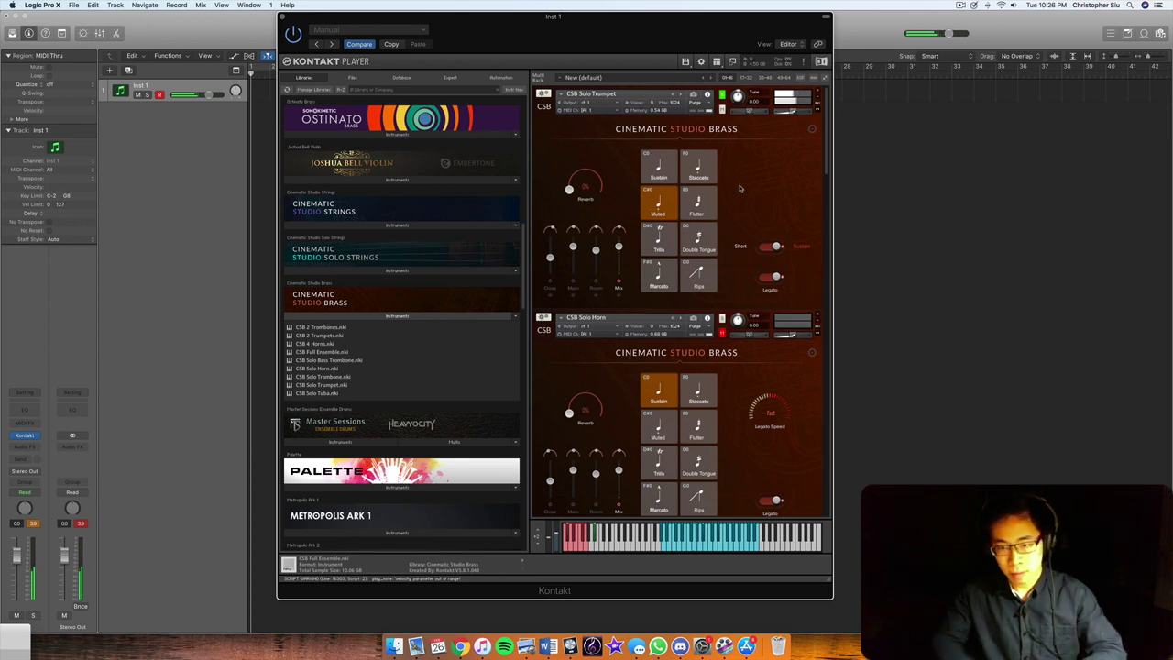
- Turn off legato on CSB Solo Trumpet and switch it to Staccato
click(775, 276)
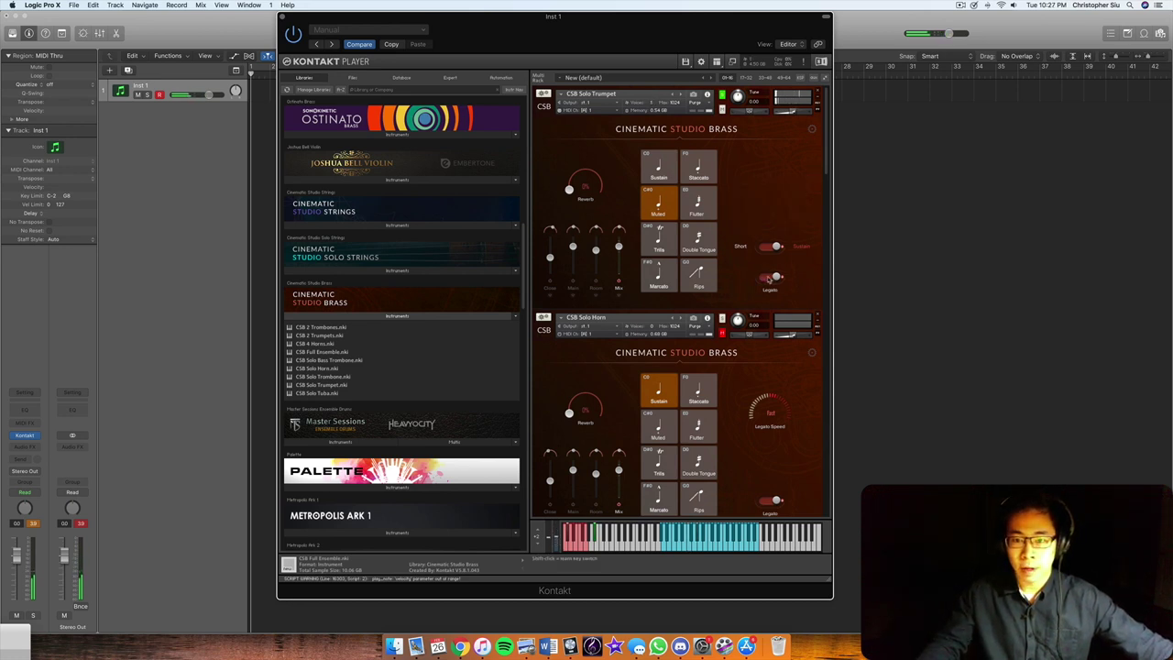
click(699, 167)
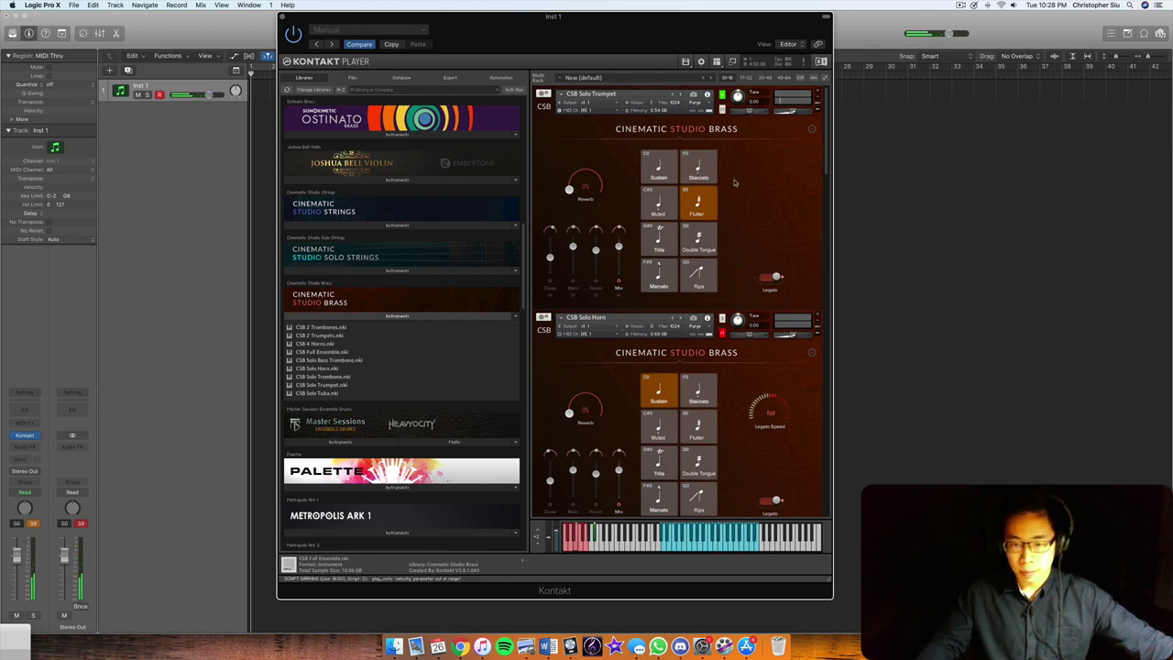
- Switch CSB Solo Trumpet to the Trills articulation, then back to Sustain
click(662, 229)
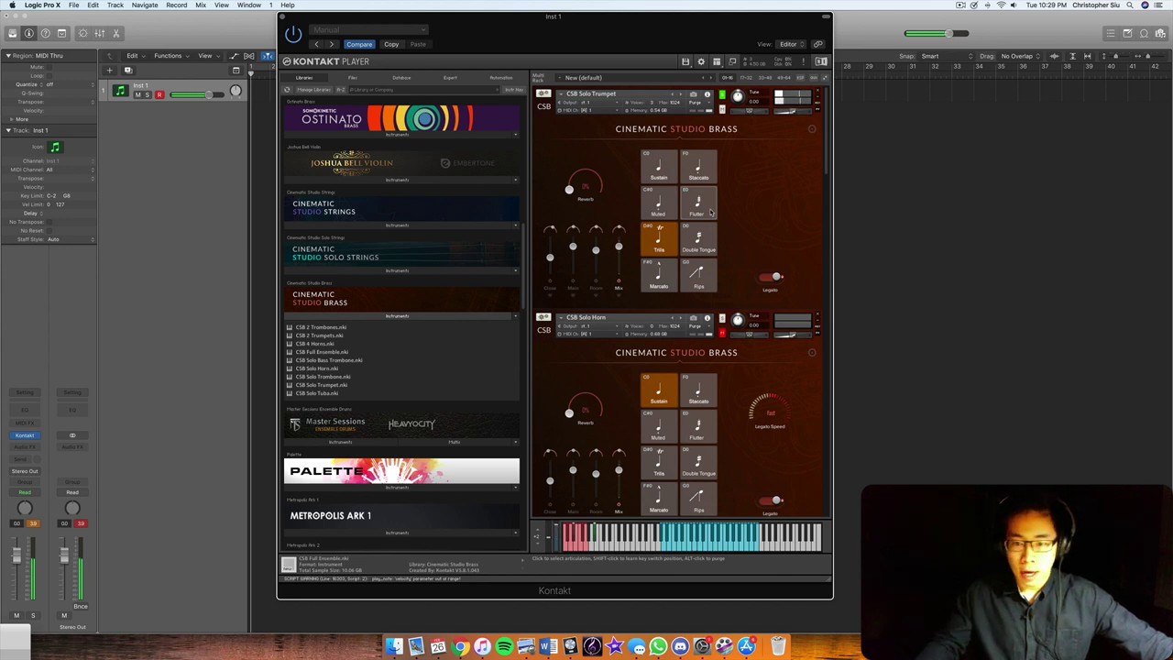
click(661, 174)
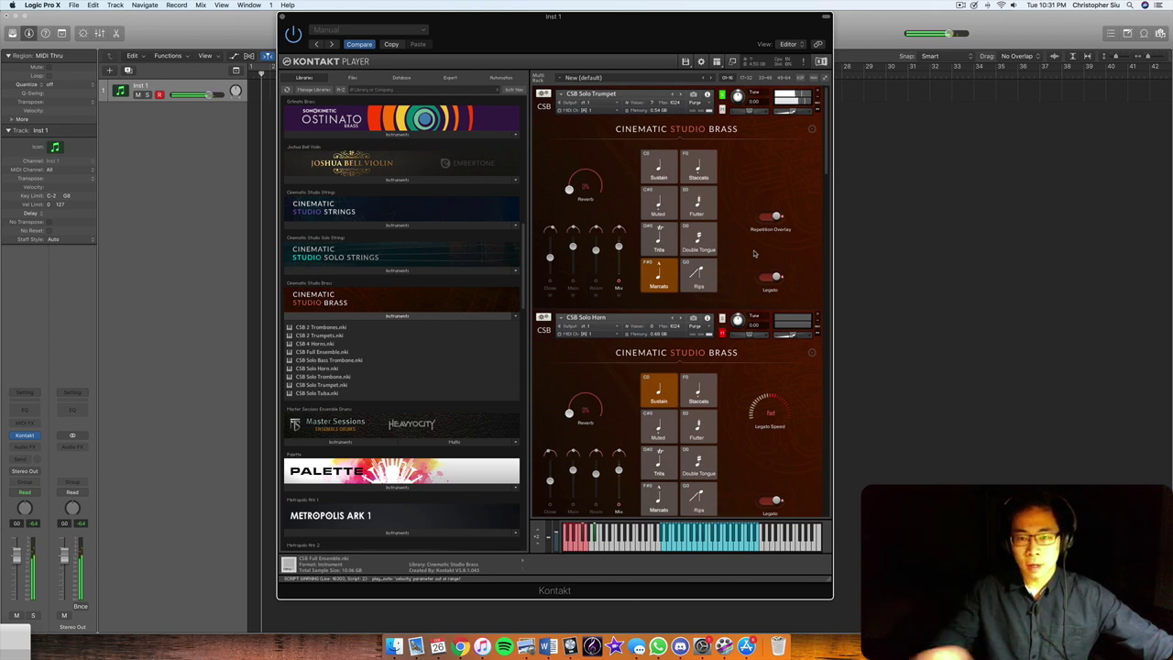
- Set CSB Solo Trumpet to its Sustain articulation to begin auditioning articulations
click(658, 168)
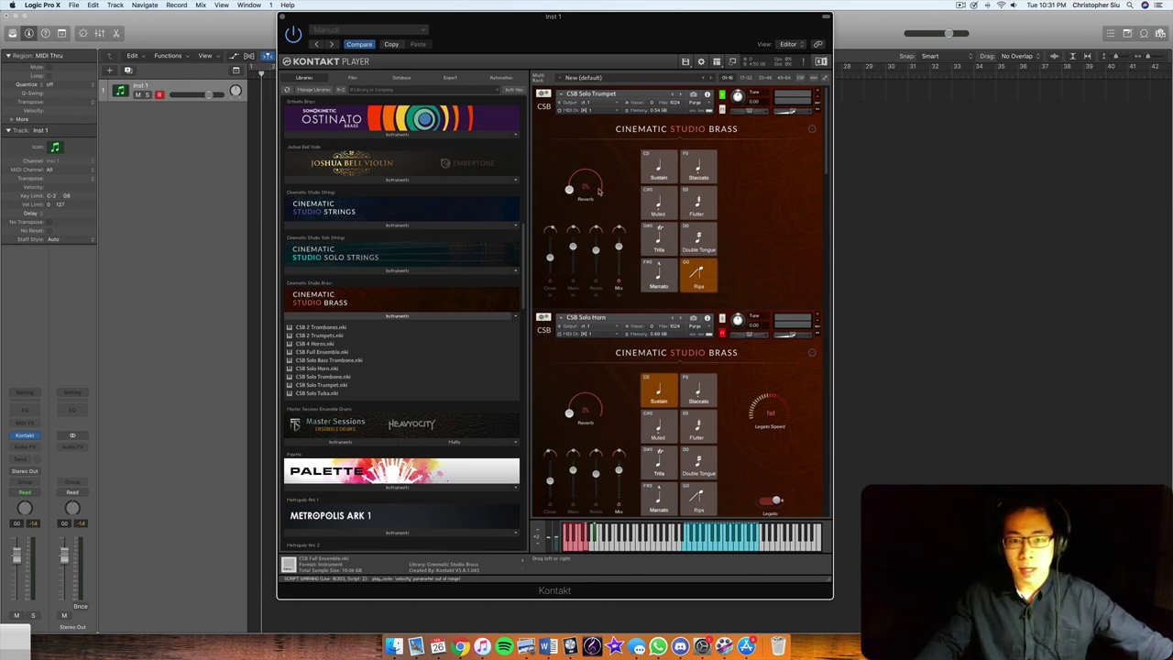
- Nudge the Kontakt window slightly to a new spot over the Logic project
drag(584, 20, 615, 38)
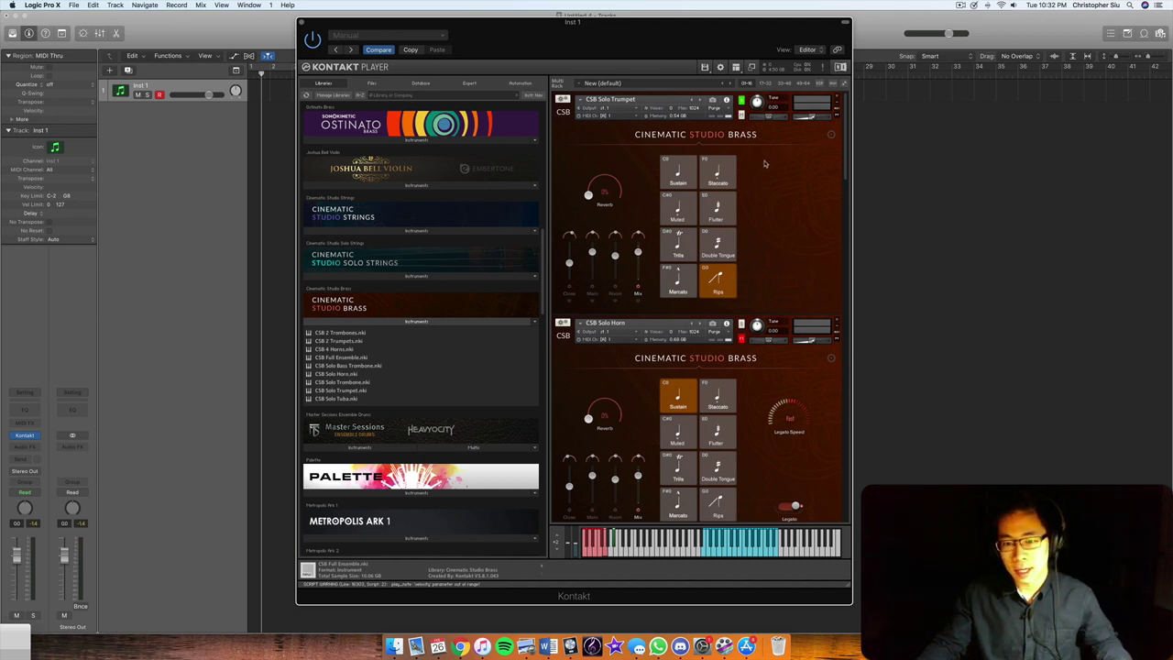
scroll(766, 163, down, 4)
- Solo the CSB Solo Horn, pick its Staccatissimo variant, then switch it to Muted
scroll(766, 163, down, 1)
scroll(766, 163, down, 1)
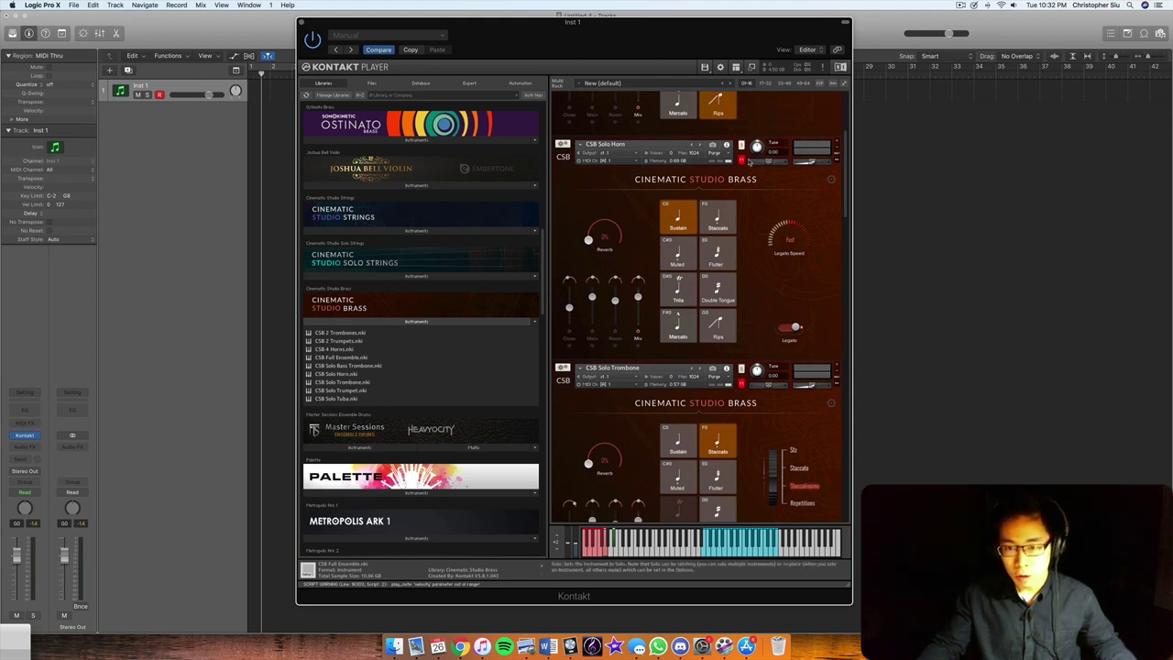
click(748, 159)
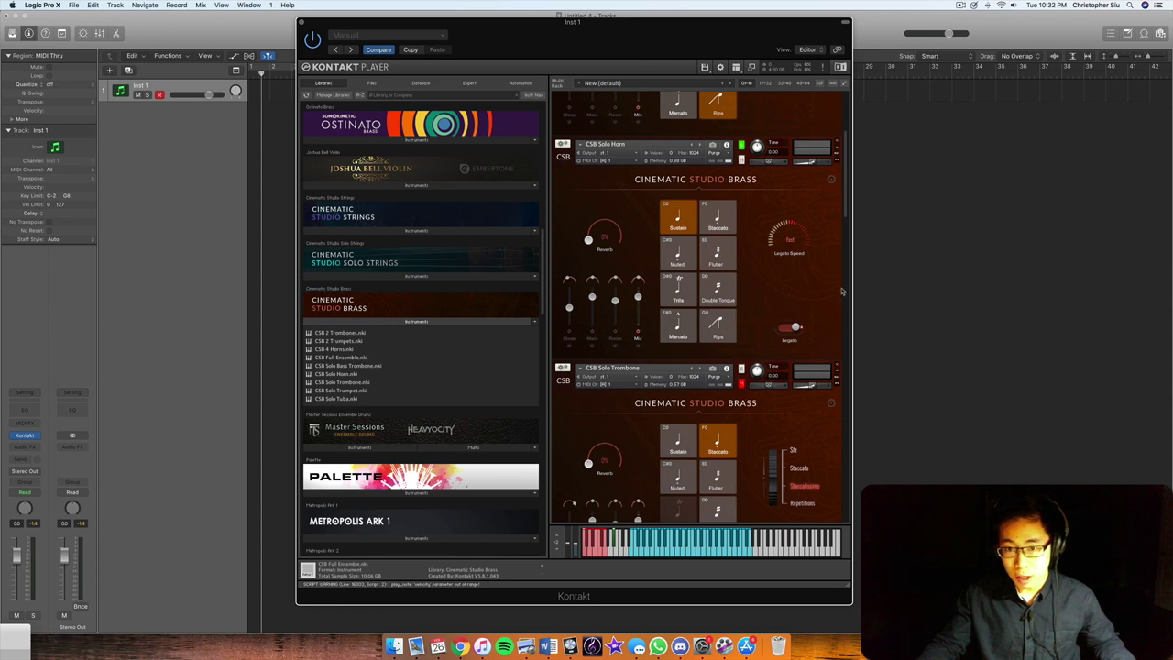
scroll(683, 275, up, 3)
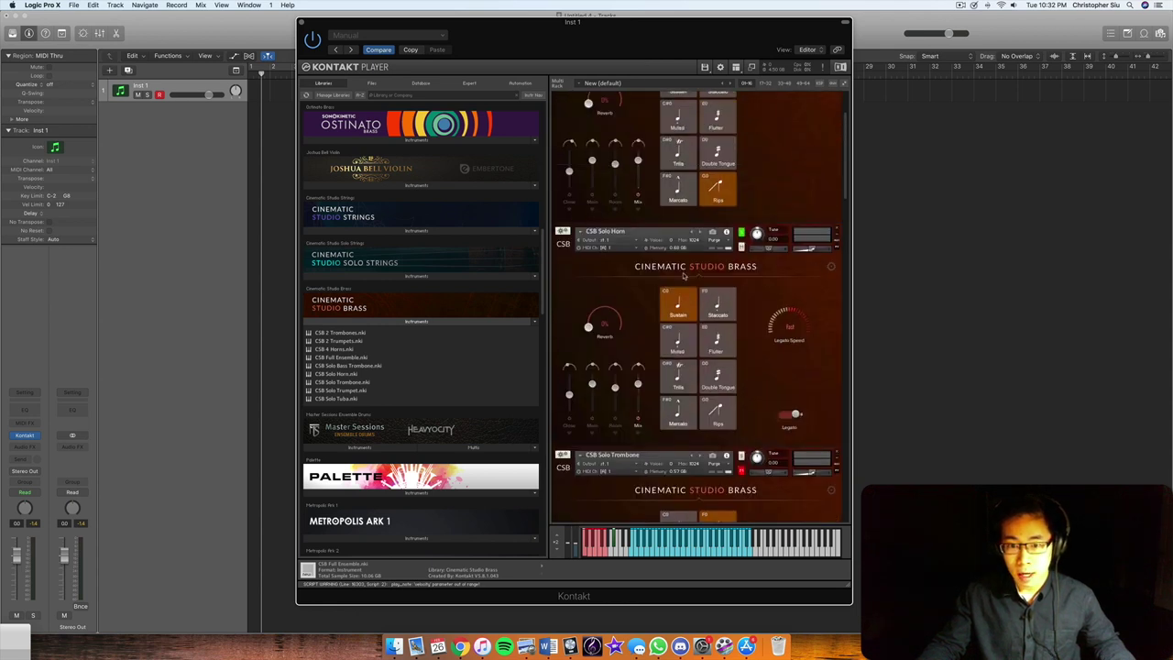
scroll(683, 275, down, 2)
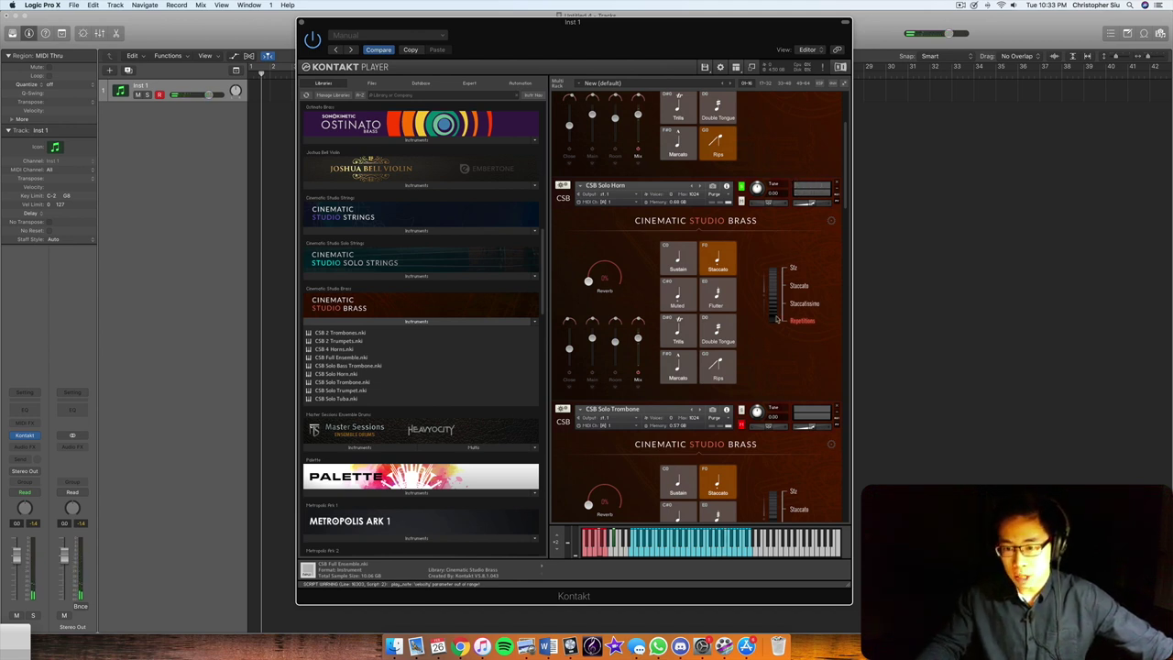
click(772, 305)
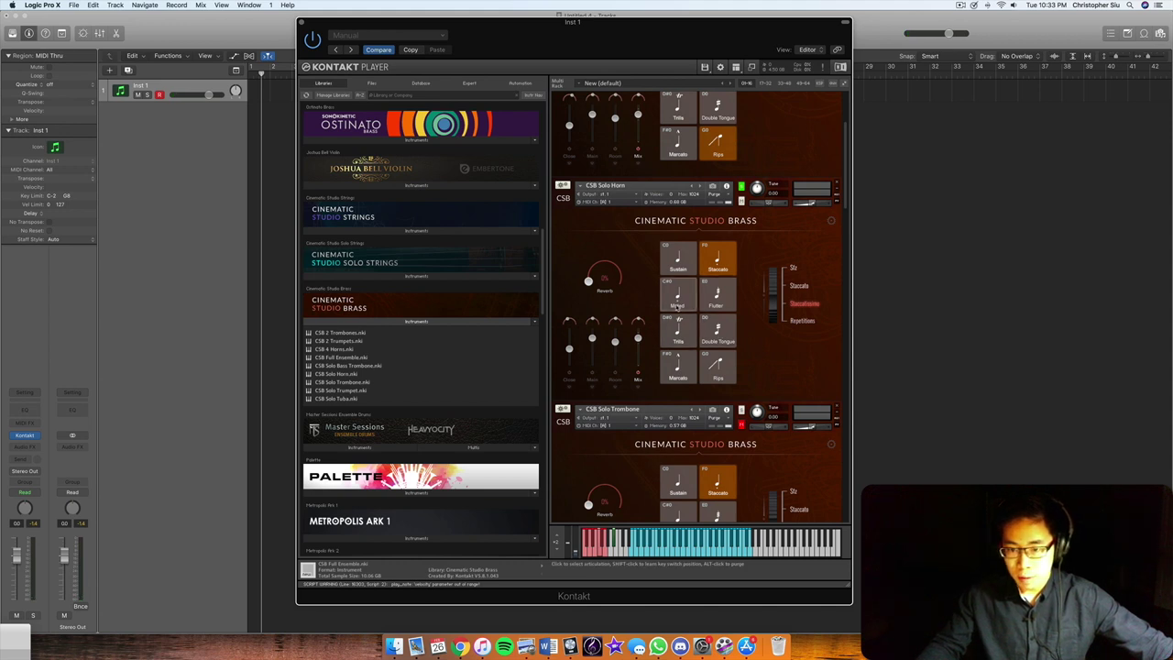
click(677, 299)
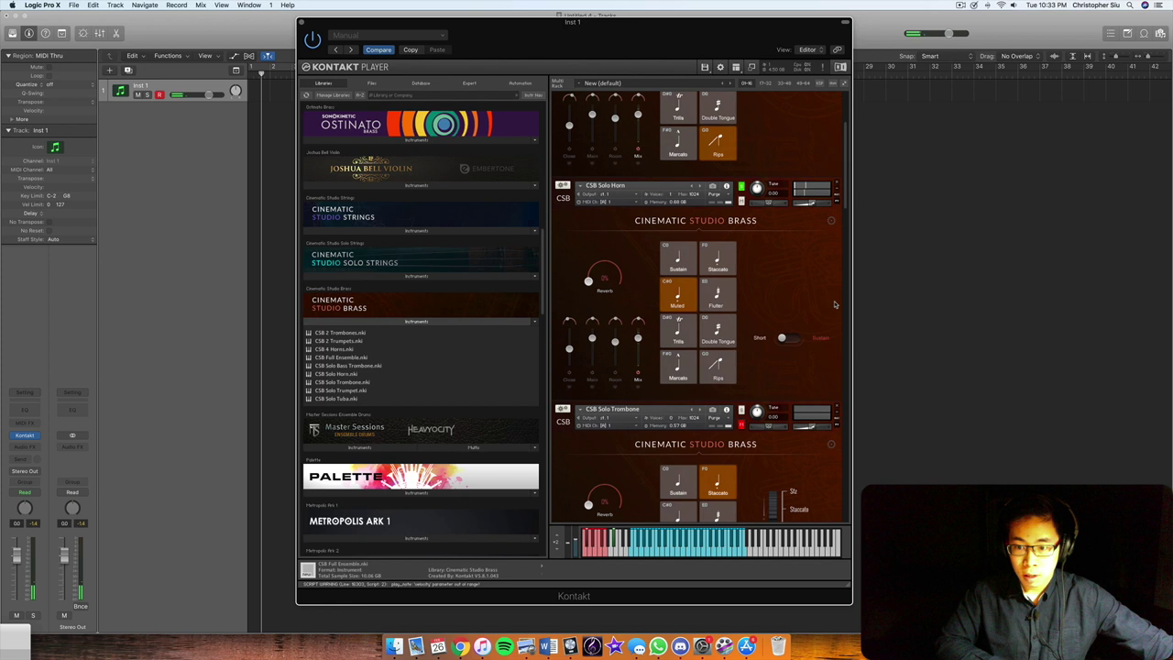
- Make the muted Solo Horn sustain instead of short, then set it to Rips
click(801, 341)
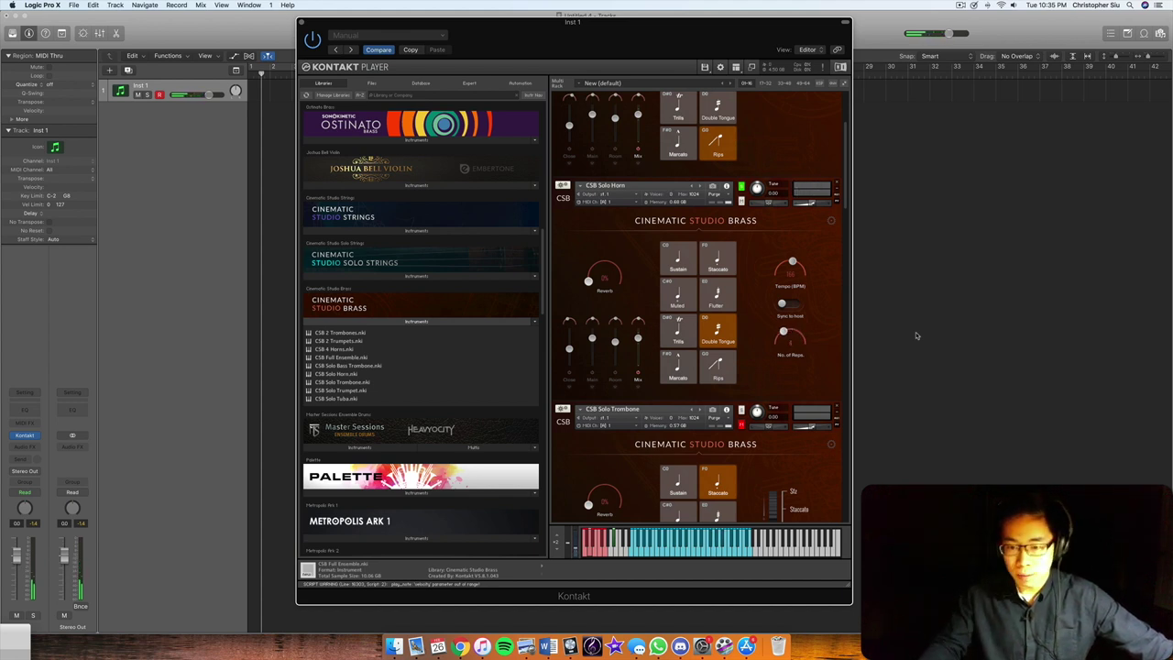
click(730, 374)
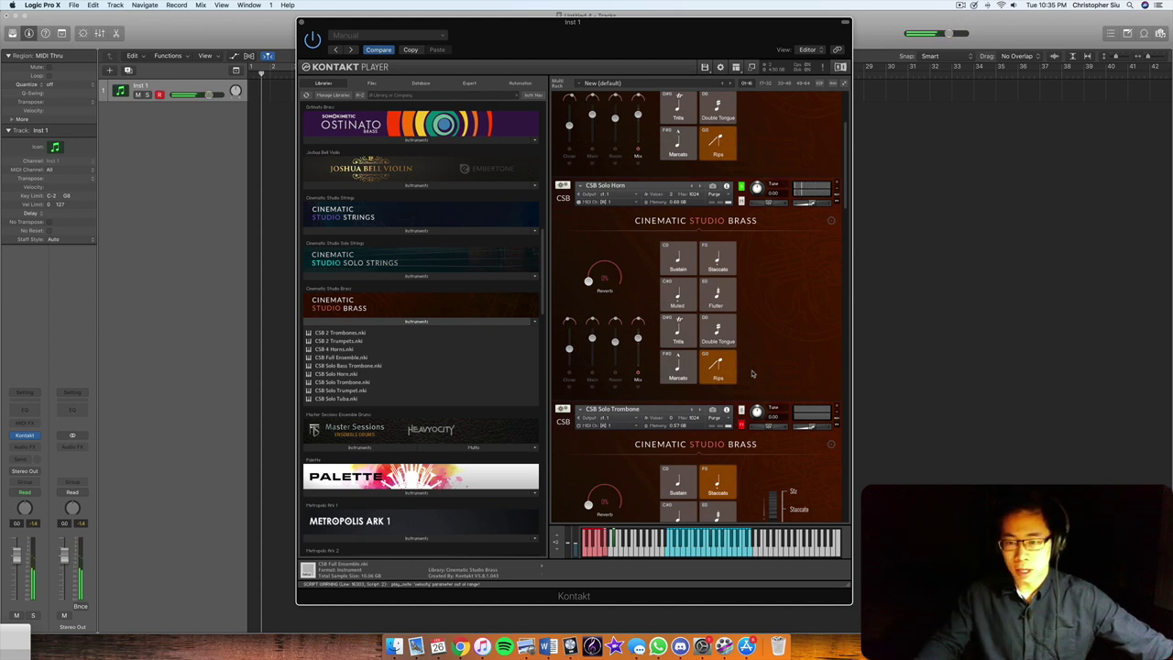
scroll(751, 373, down, 5)
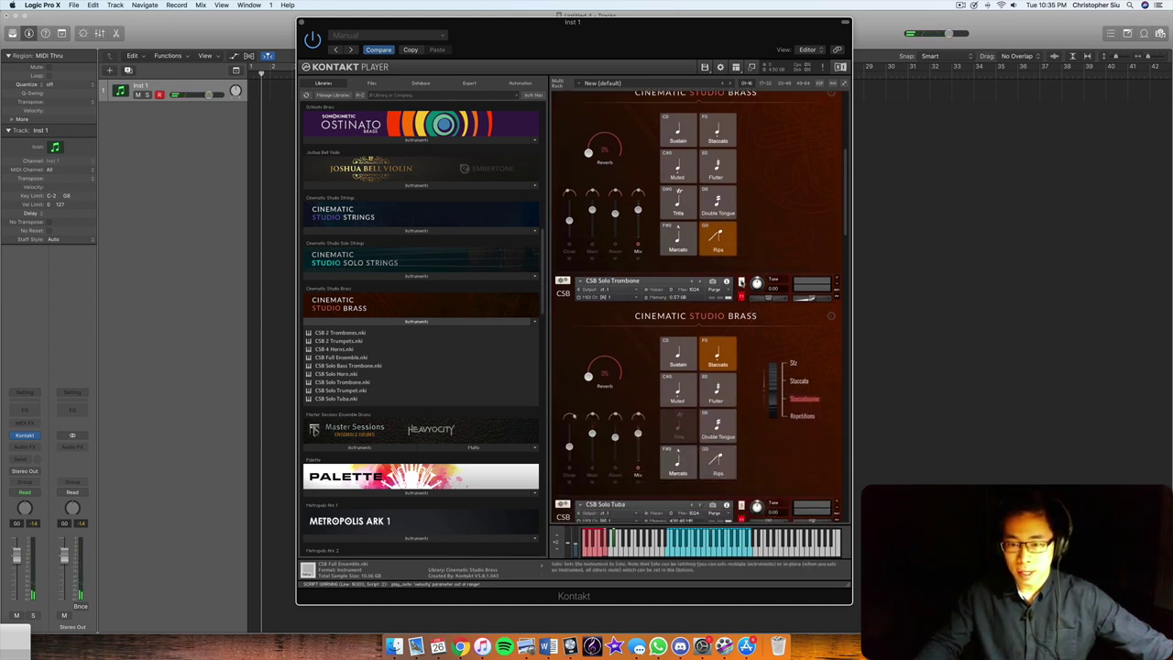
- Bring CSB Solo Trombone into view and switch it to Sustain, then Staccato
scroll(697, 239, down, 5)
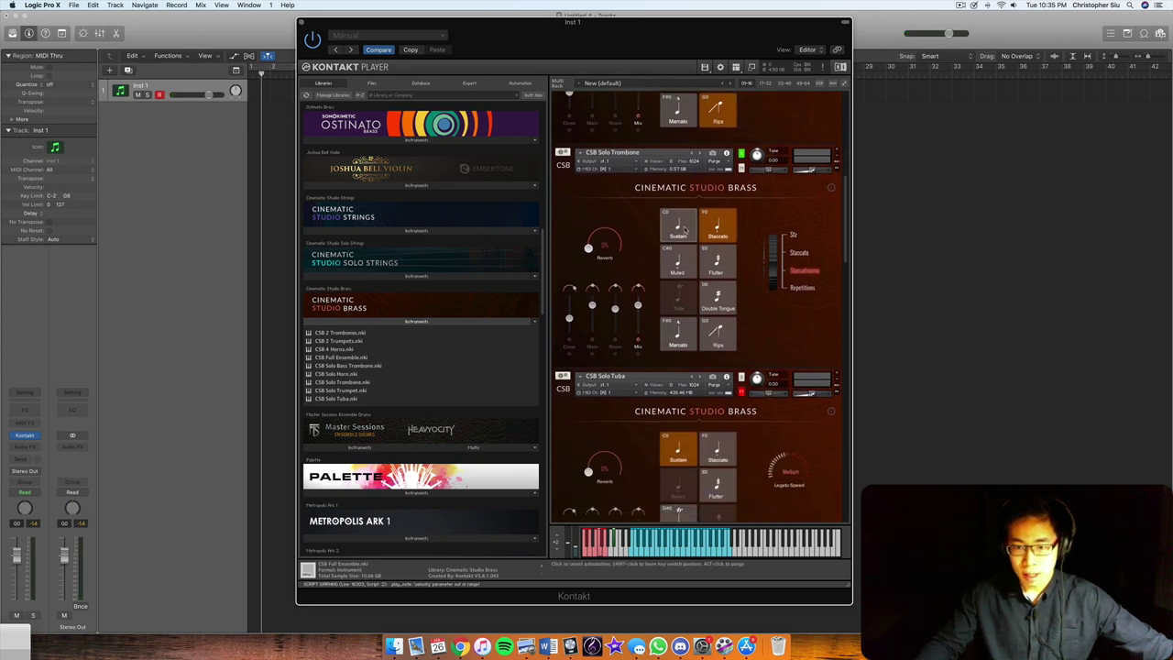
click(683, 229)
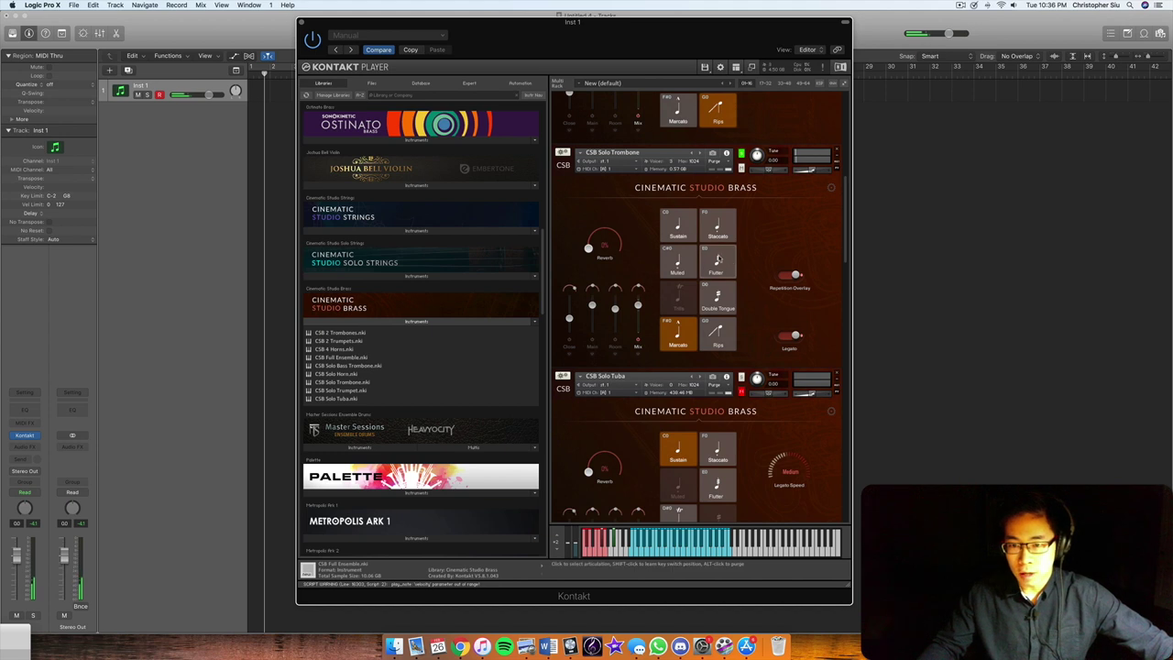
click(717, 231)
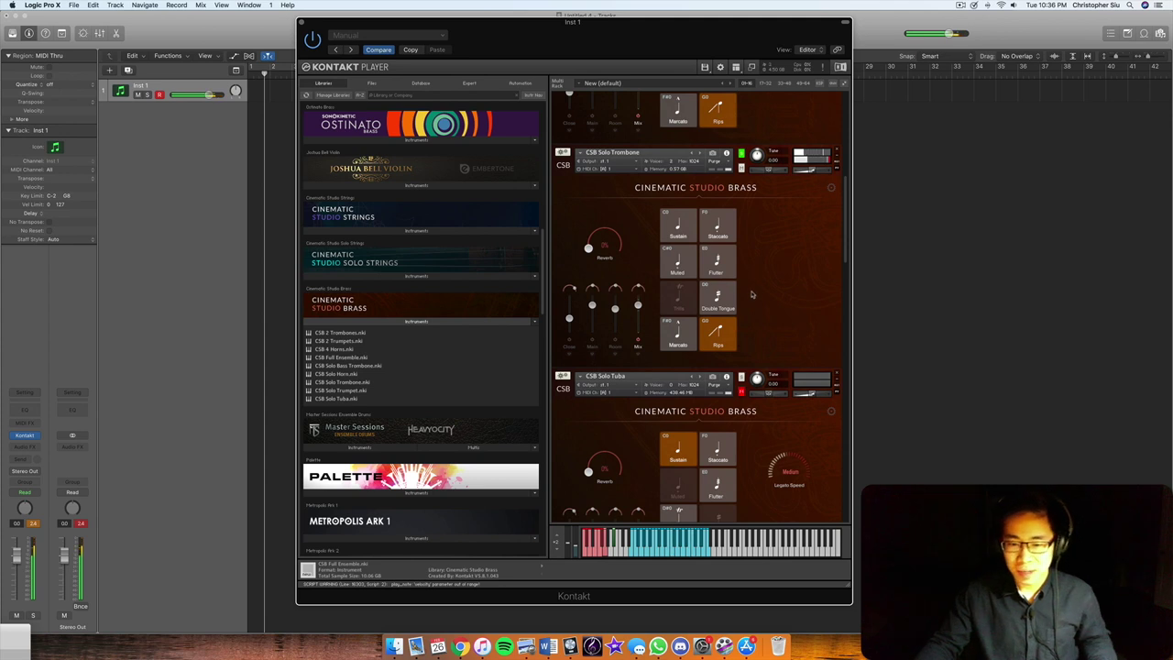
- Scroll the multi-rack down to the CSB Solo Tuba panel
scroll(751, 275, down, 5)
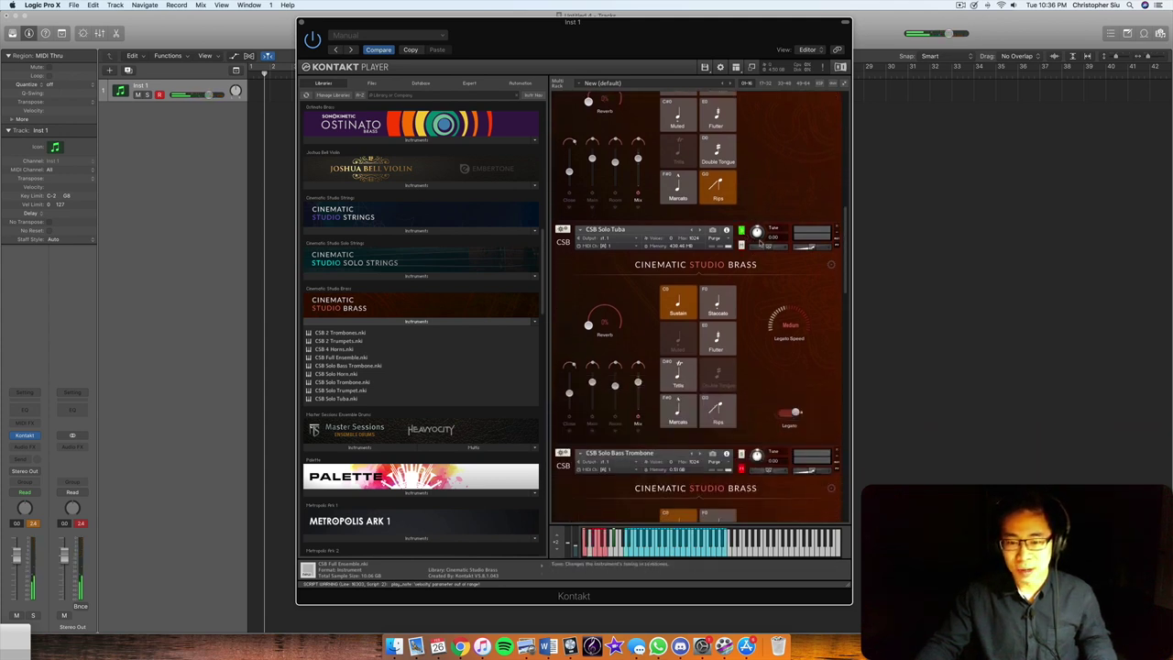
- Switch CSB Solo Tuba to Staccato then Rips, and scroll down to Solo Bass Trombone
scroll(768, 277, down, 1)
scroll(768, 277, down, 1)
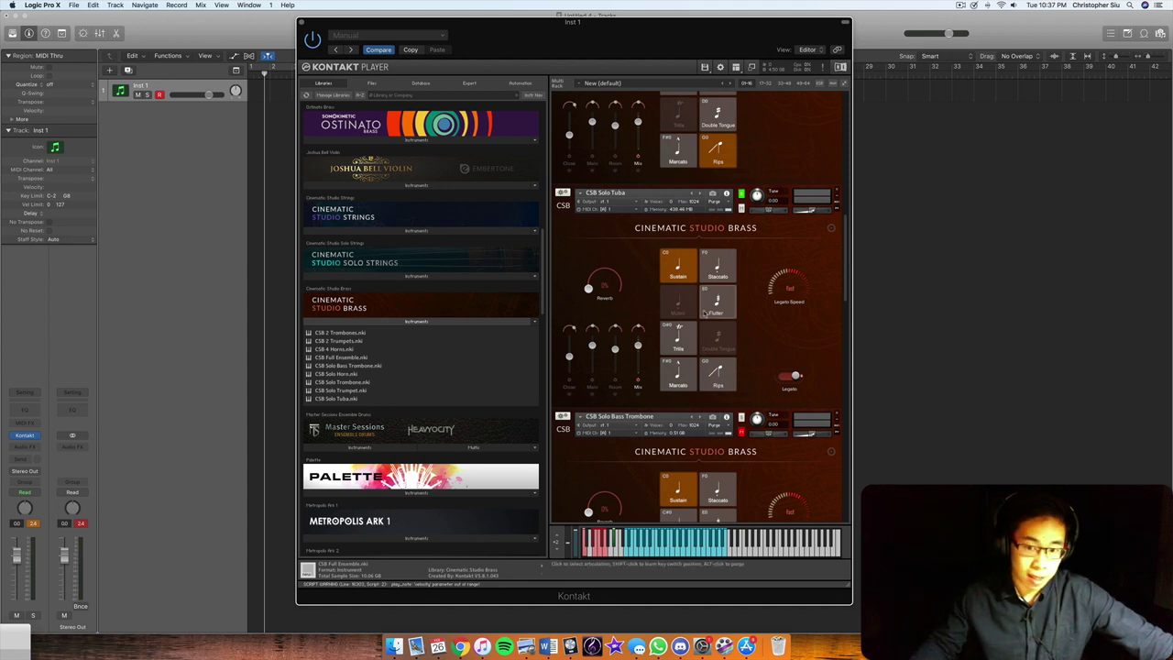
click(718, 266)
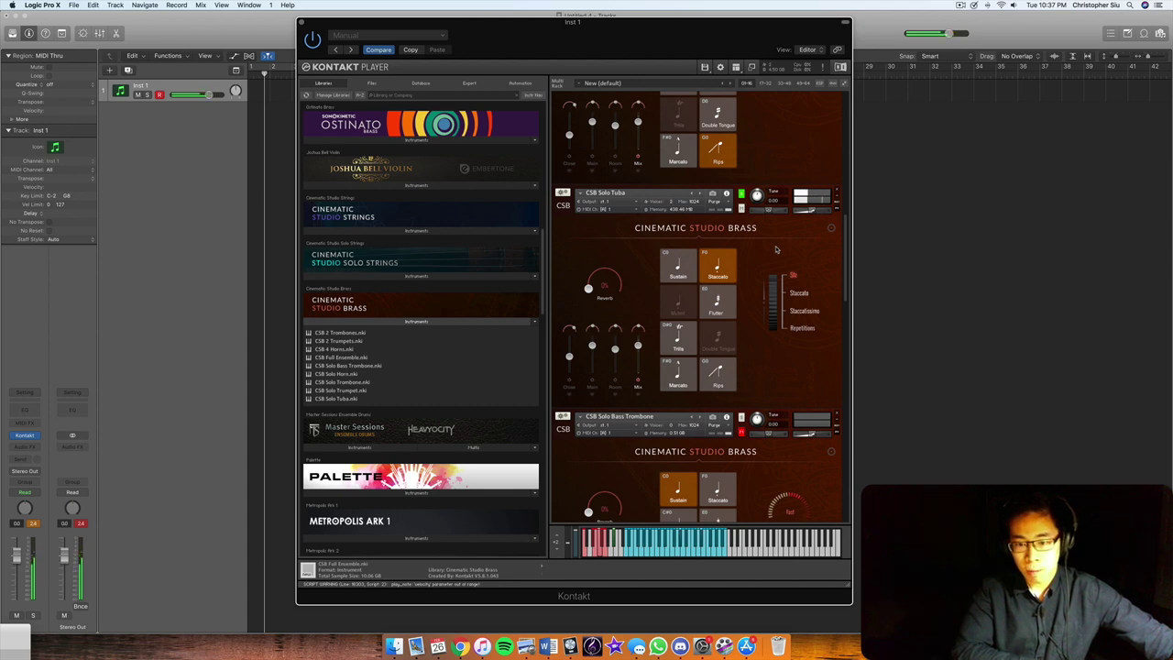
click(720, 371)
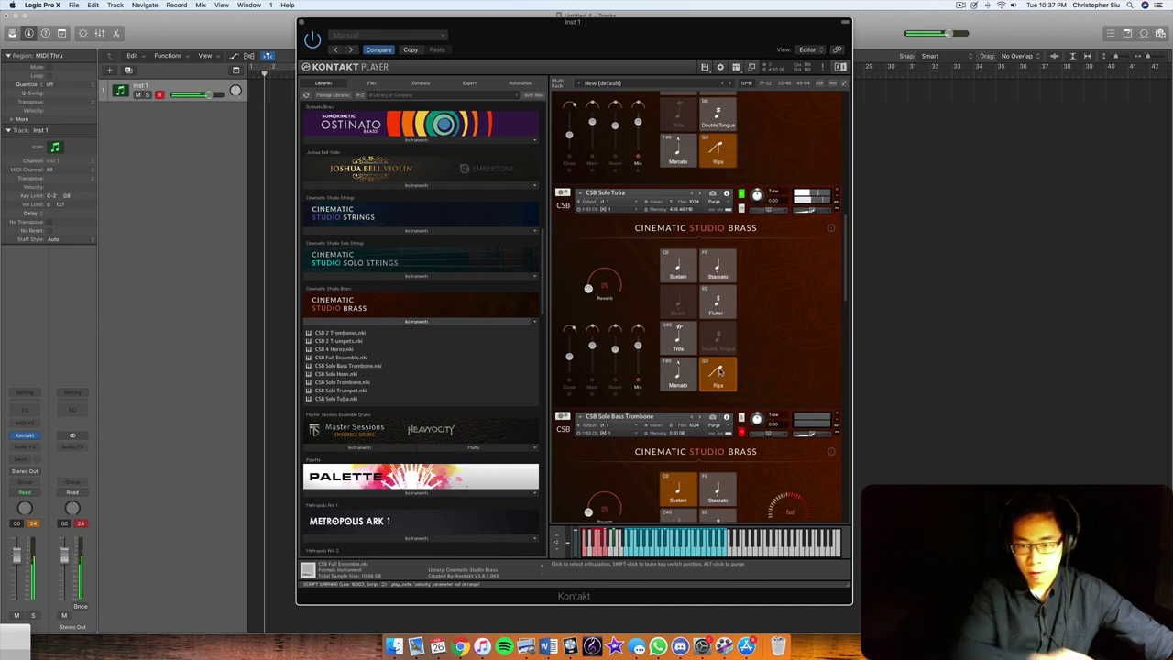
scroll(782, 334, down, 5)
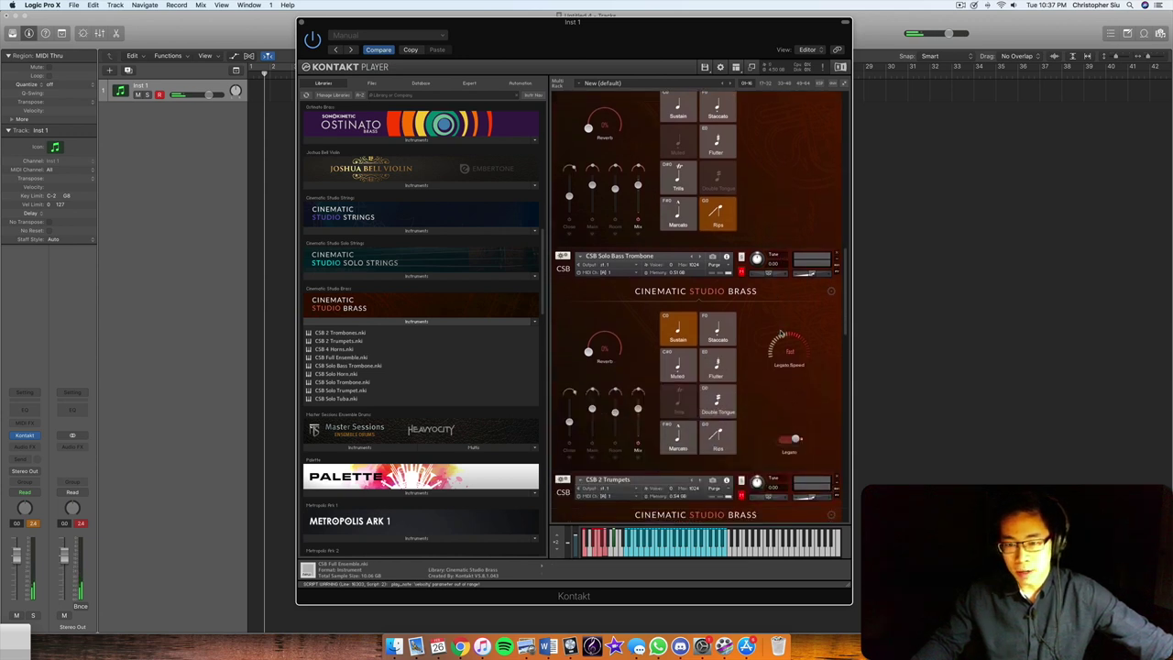
- Try the Solo Bass Trombone on Marcato, then return it to Sustain
scroll(782, 335, down, 1)
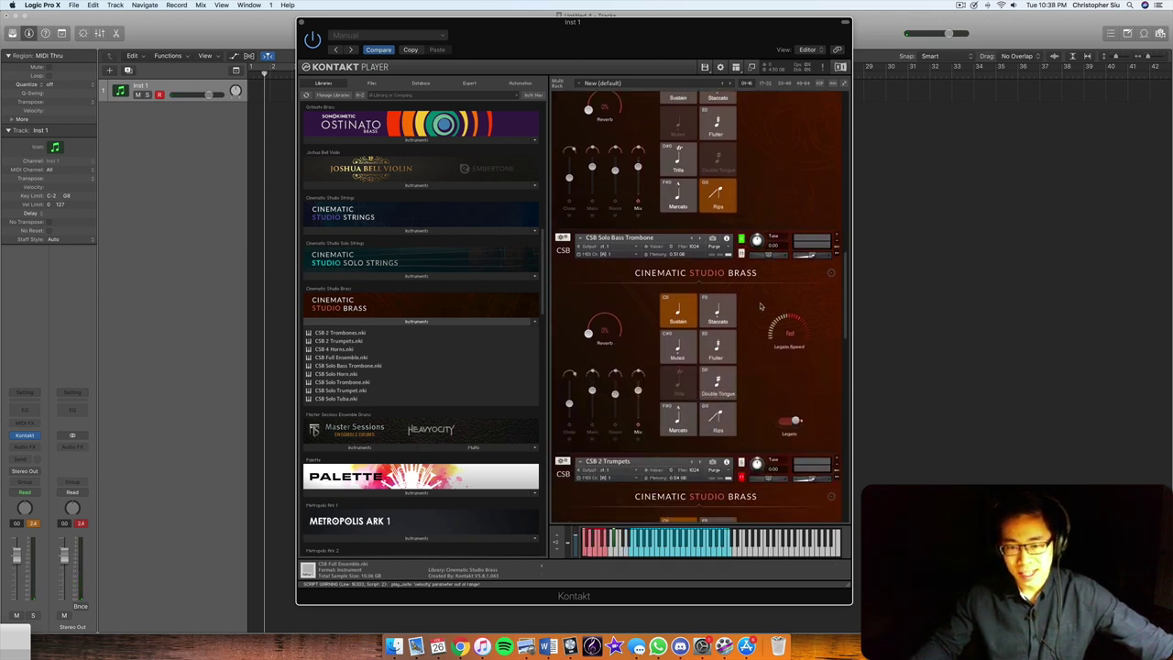
scroll(761, 306, down, 3)
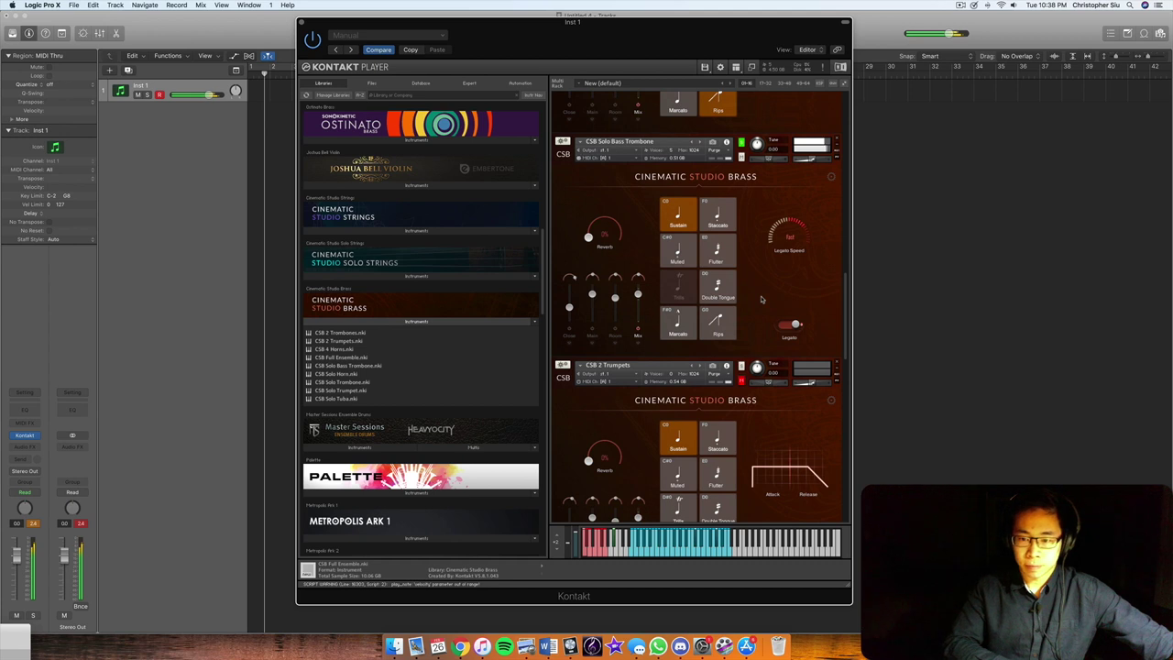
click(674, 319)
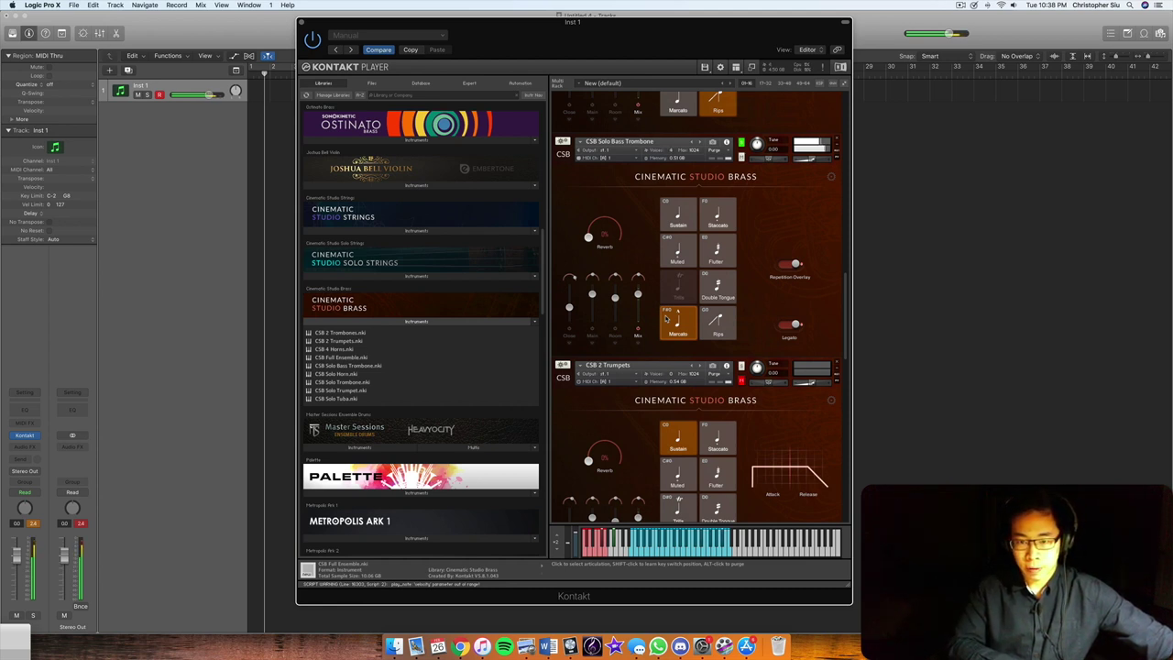
click(678, 211)
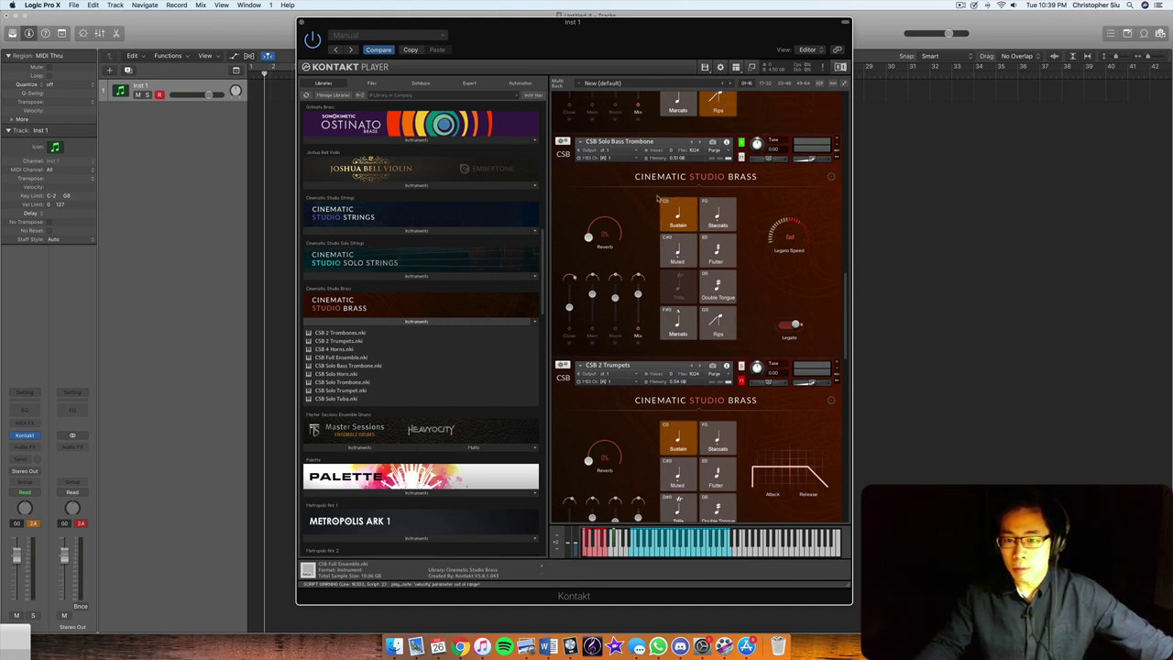
- Scroll through the rack and nudge the Kontakt window slightly left
scroll(714, 218, up, 5)
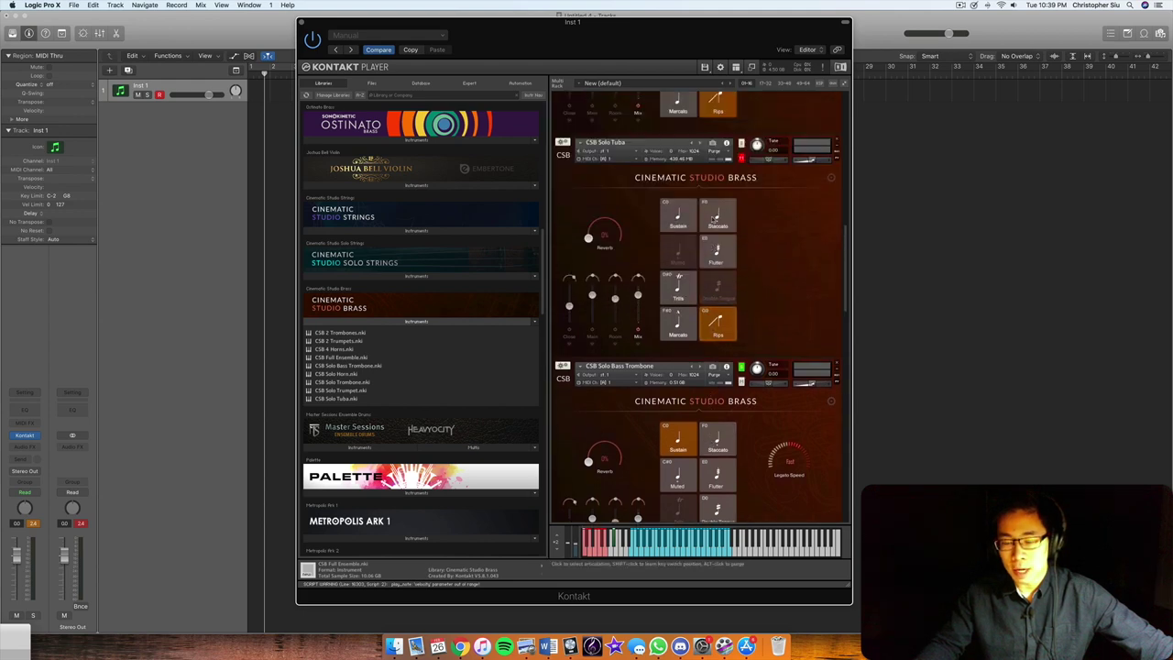
scroll(714, 218, up, 10)
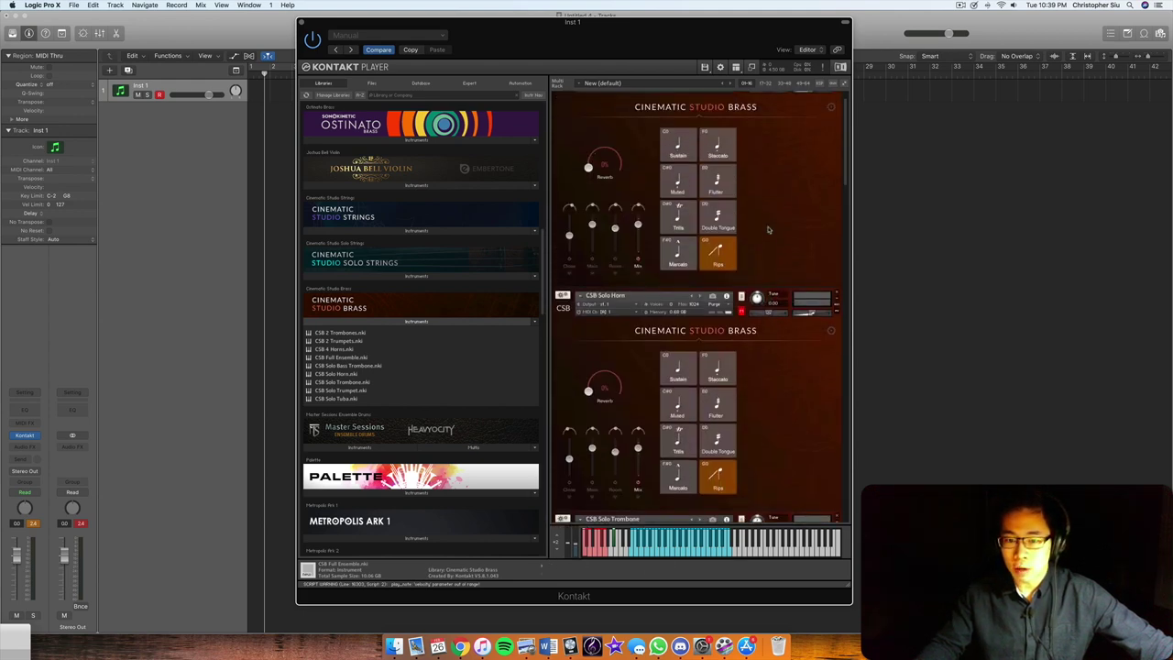
scroll(752, 275, down, 3)
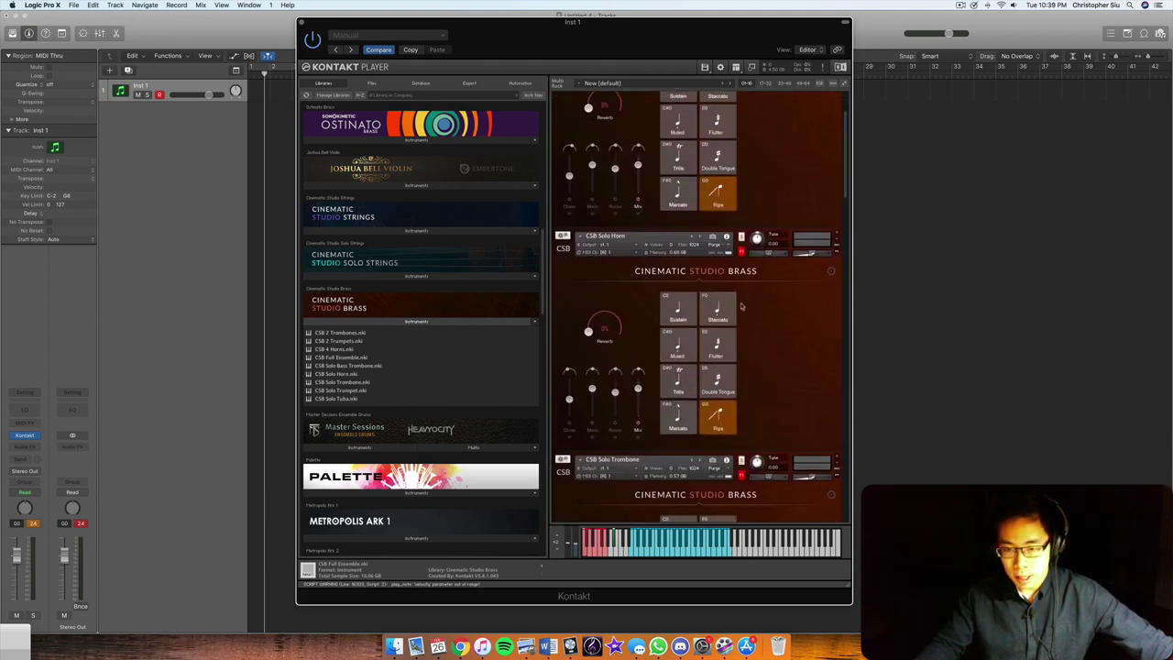
scroll(763, 310, down, 10)
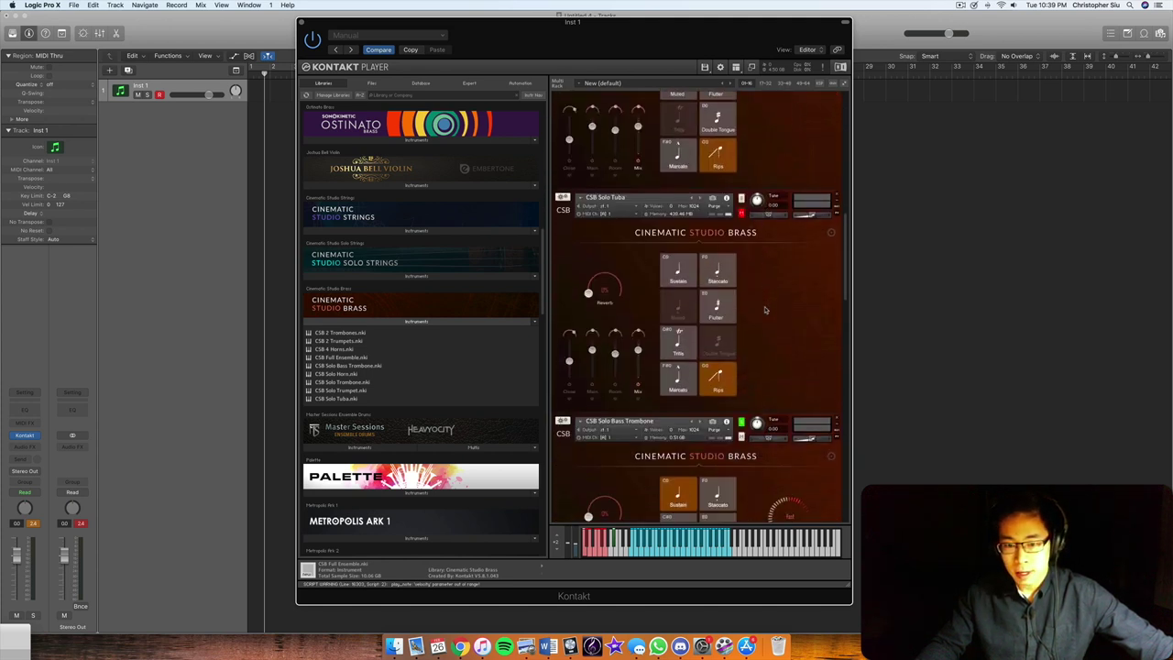
scroll(765, 310, down, 5)
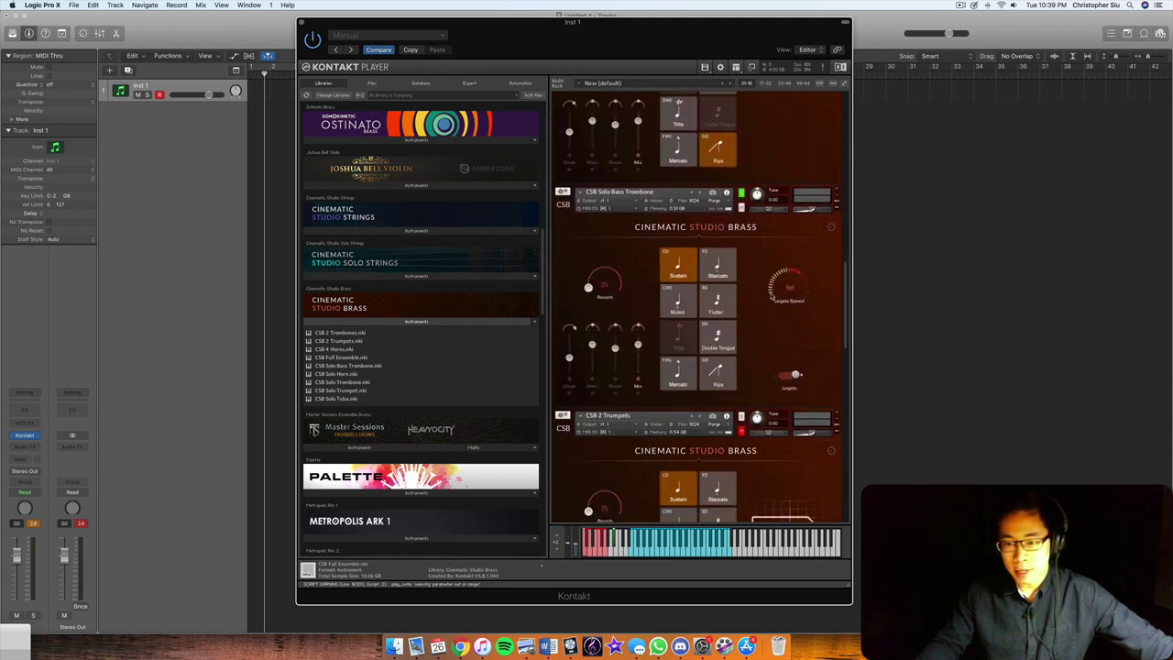
drag(589, 37, 577, 31)
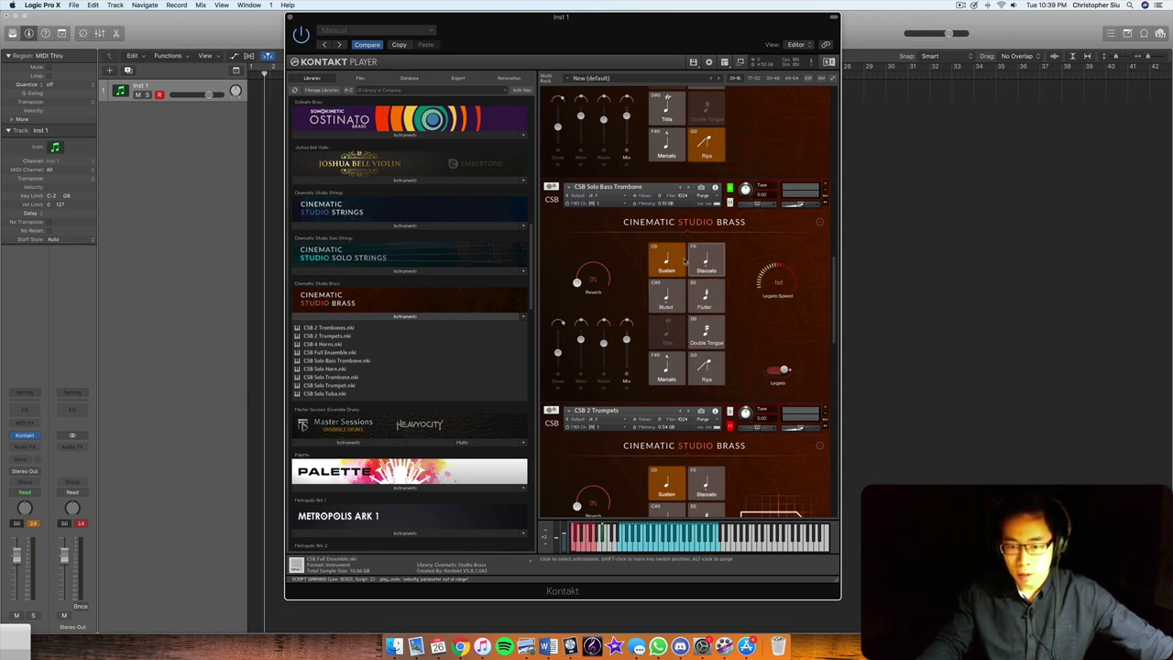
- Audition the Solo Bass Trombone's Flutter, Double Tongue, then Rips articulations
scroll(742, 300, down, 1)
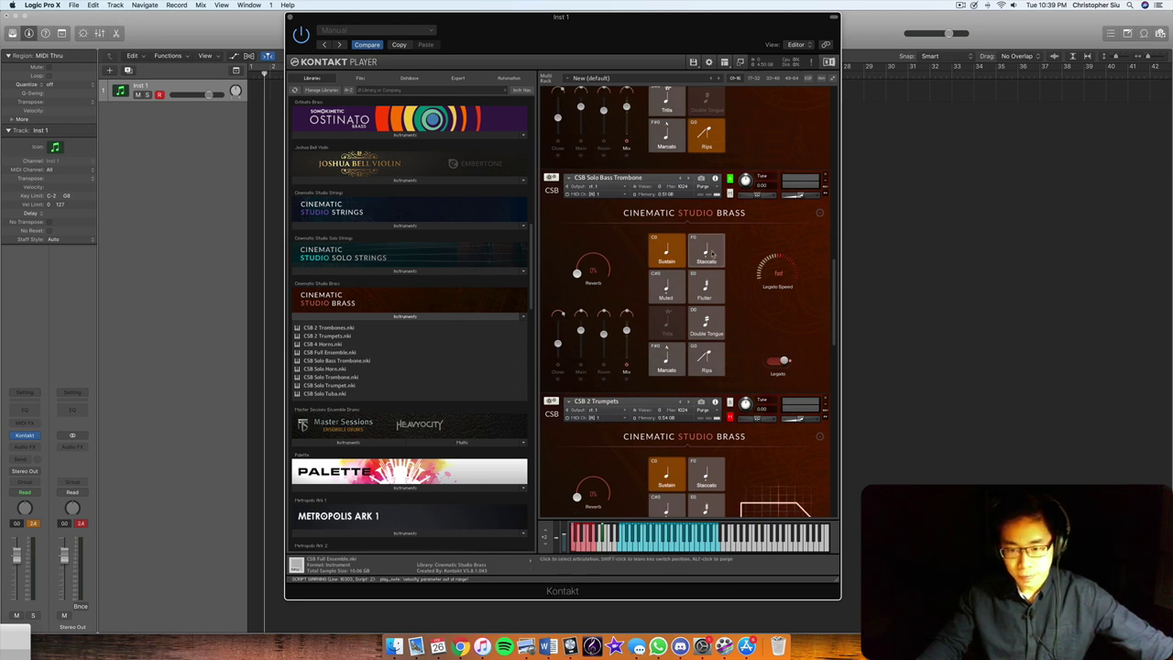
click(706, 287)
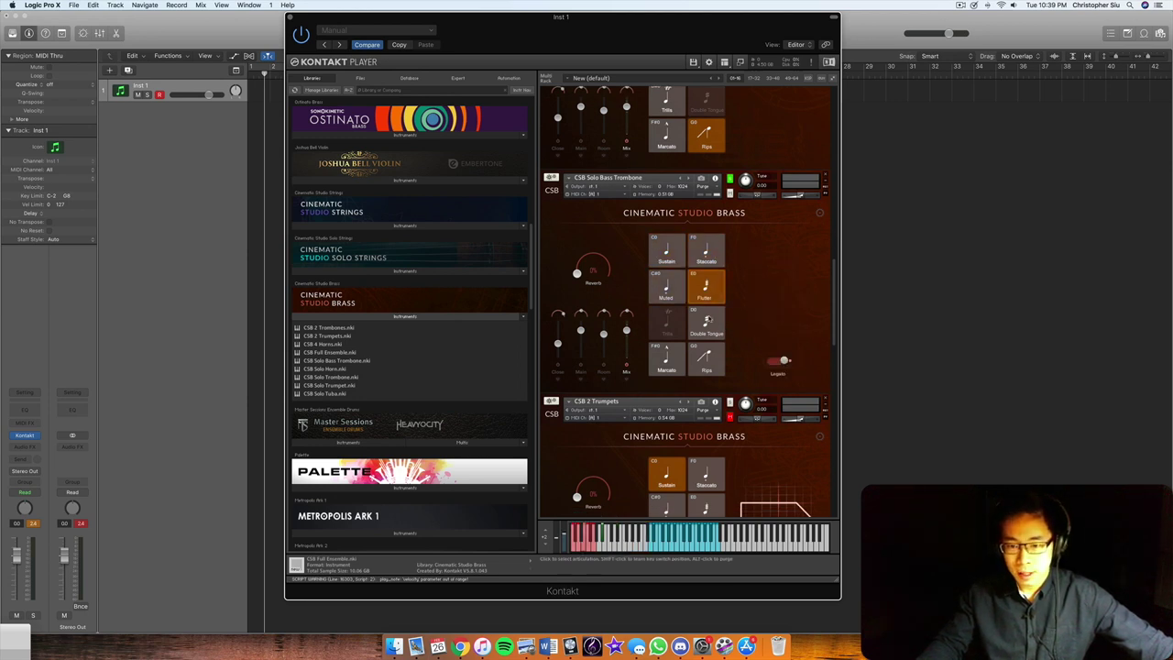
click(705, 322)
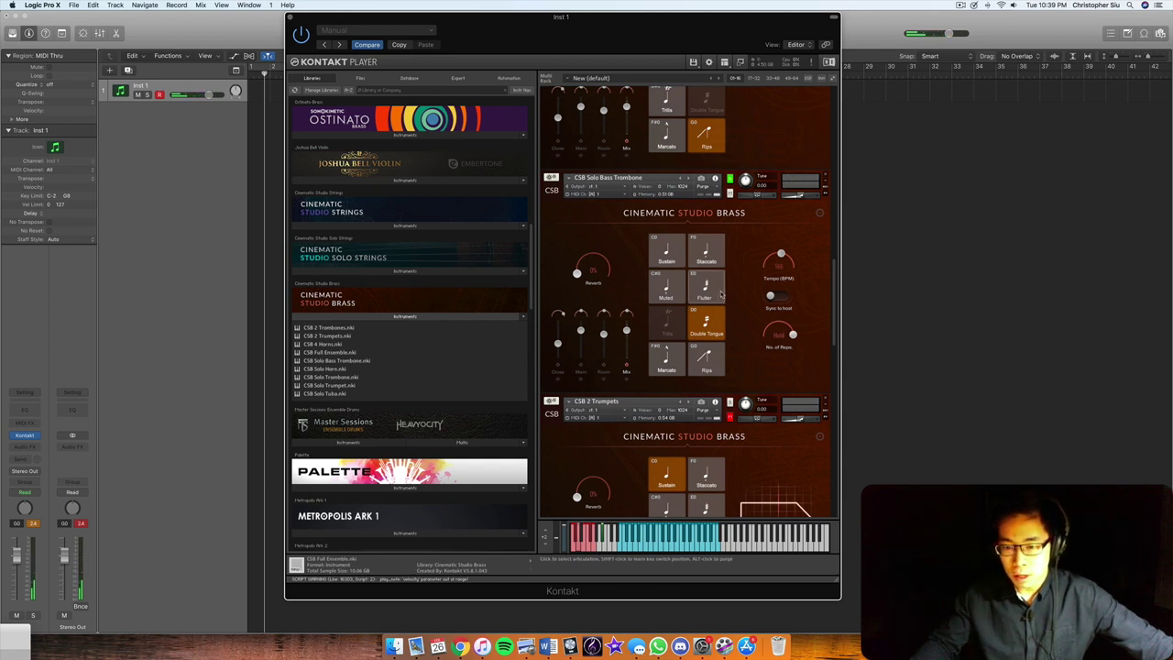
click(708, 357)
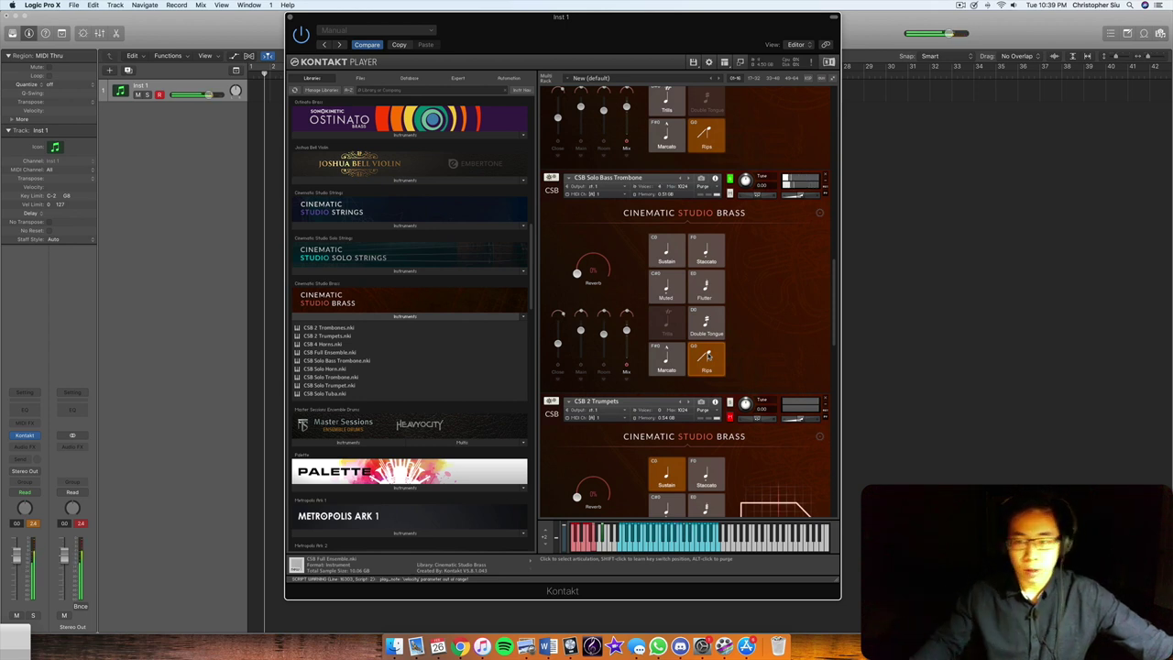
scroll(760, 319, down, 3)
scroll(760, 319, down, 3)
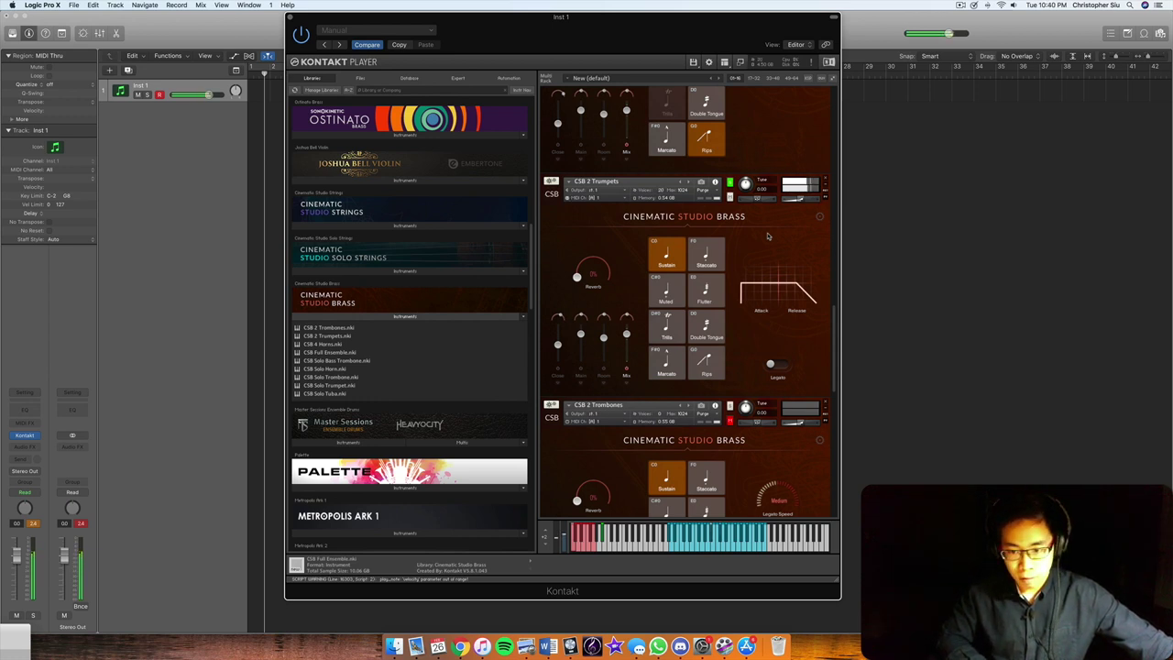
- Switch CSB 2 Trumpets to Staccato, then to Trills
scroll(794, 330, up, 1)
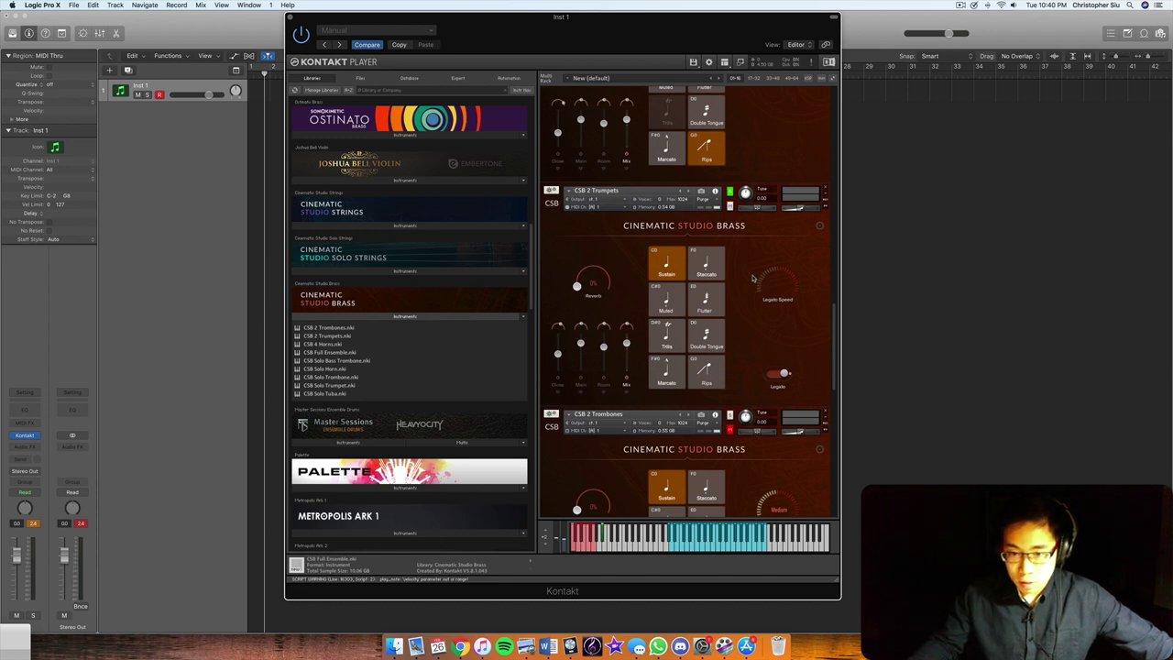
click(722, 272)
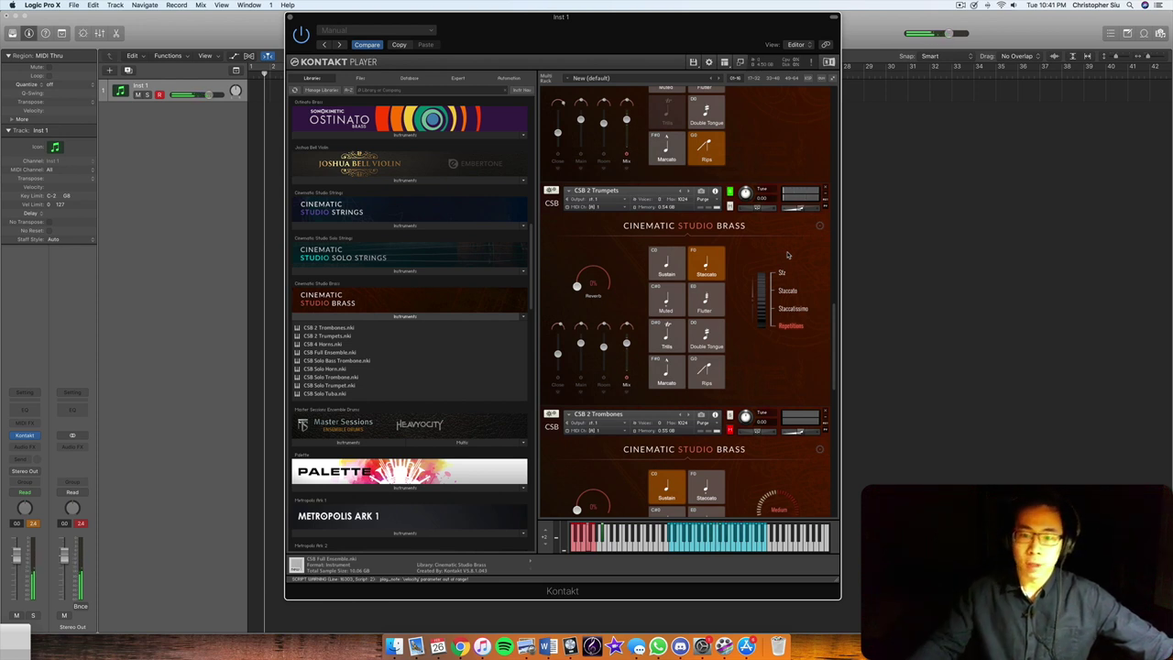
click(675, 335)
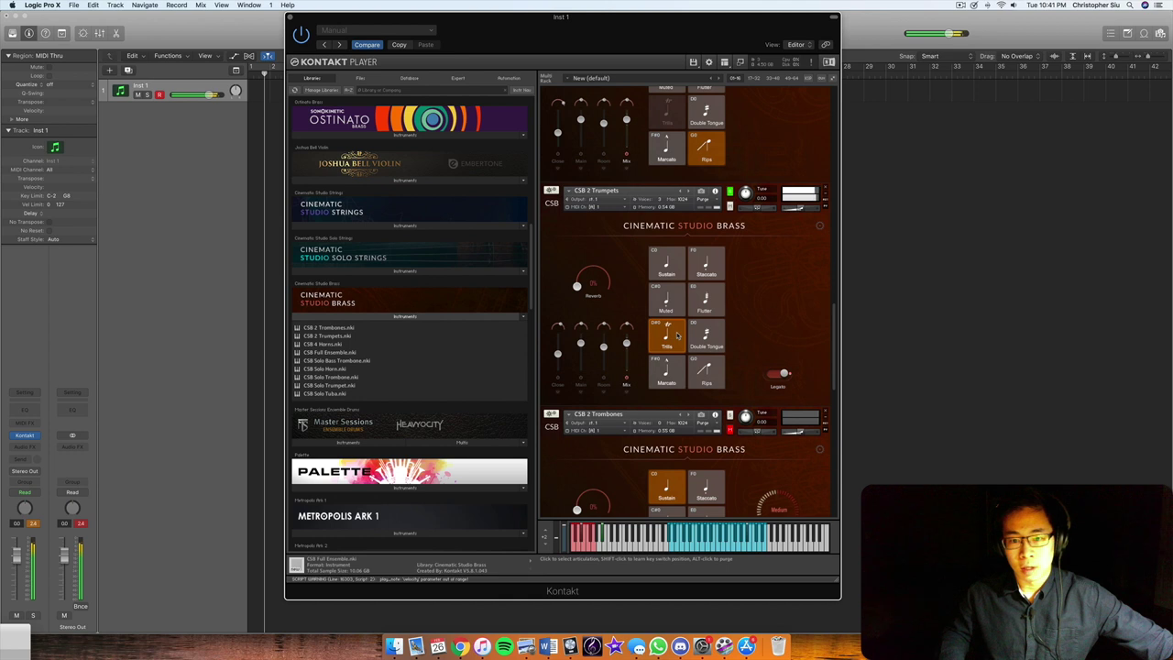
- Scroll down to CSB 2 Trombones and turn on Solo in its instrument header
scroll(739, 312, down, 5)
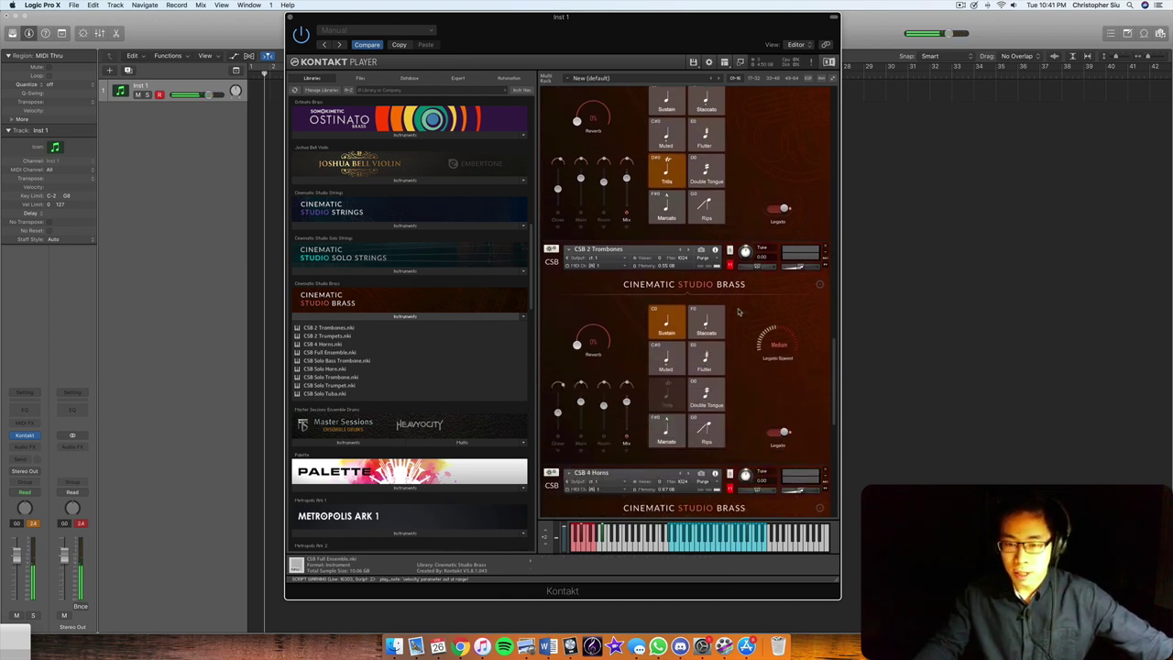
scroll(739, 312, down, 5)
scroll(739, 293, up, 5)
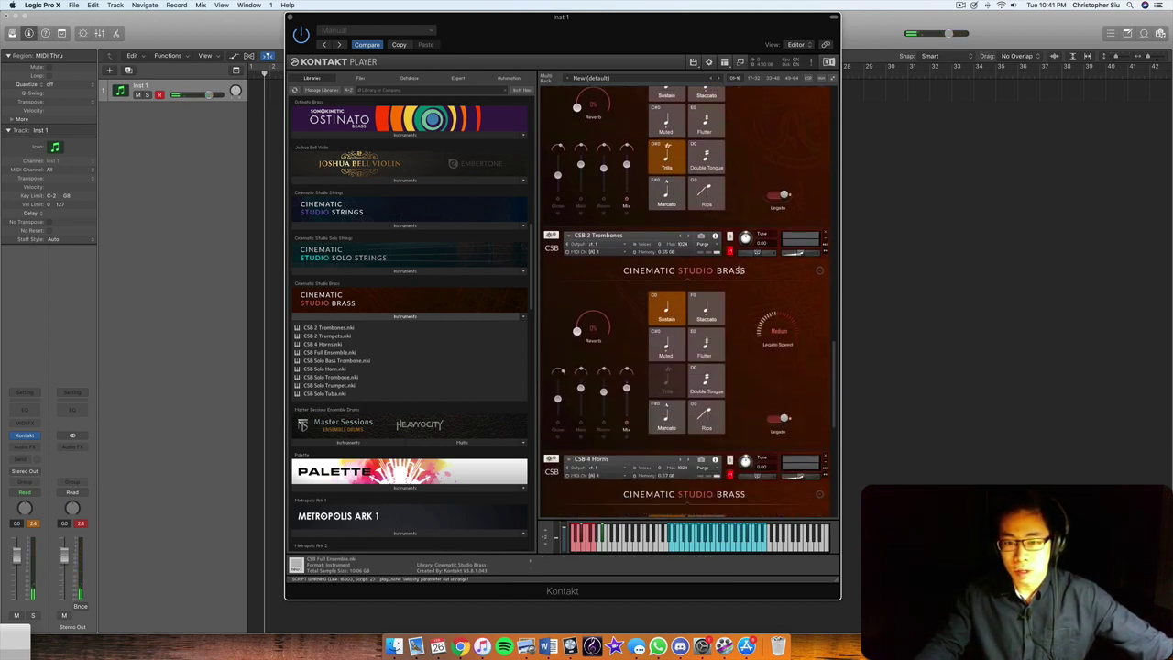
scroll(739, 271, down, 2)
click(730, 186)
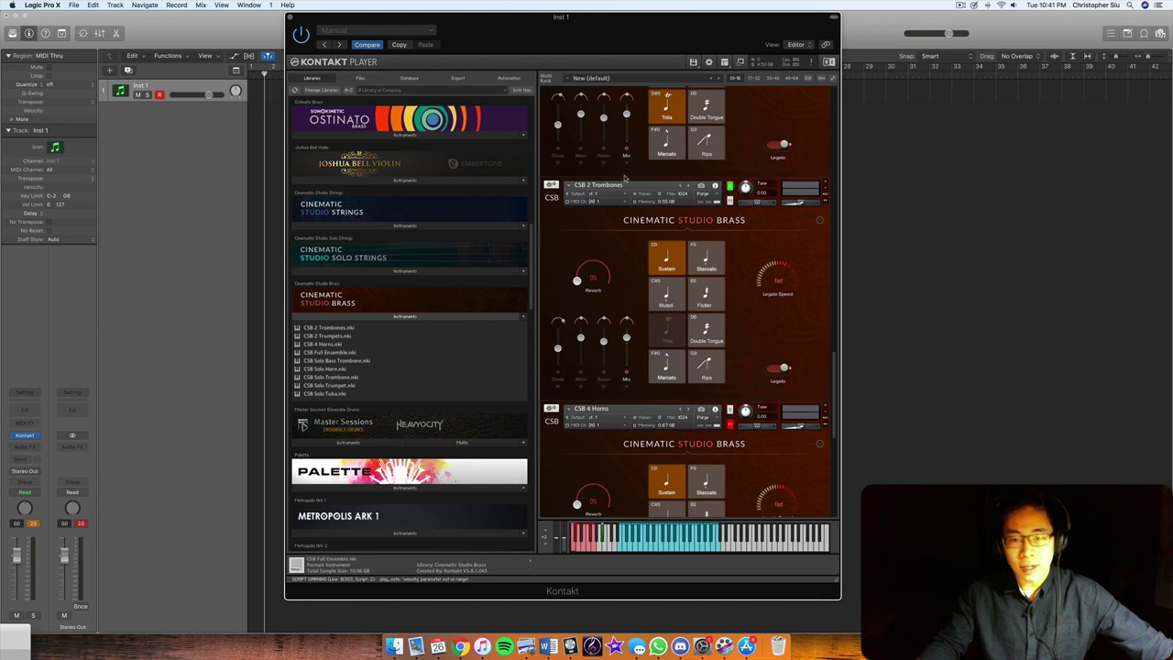
scroll(639, 263, down, 10)
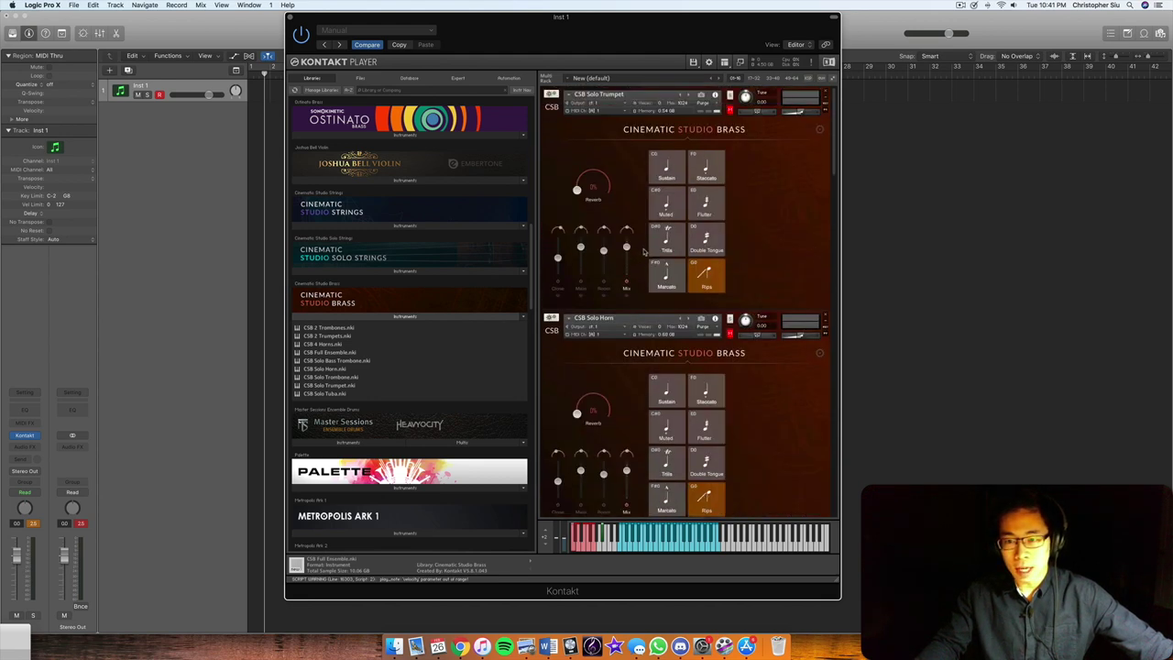
scroll(660, 257, down, 10)
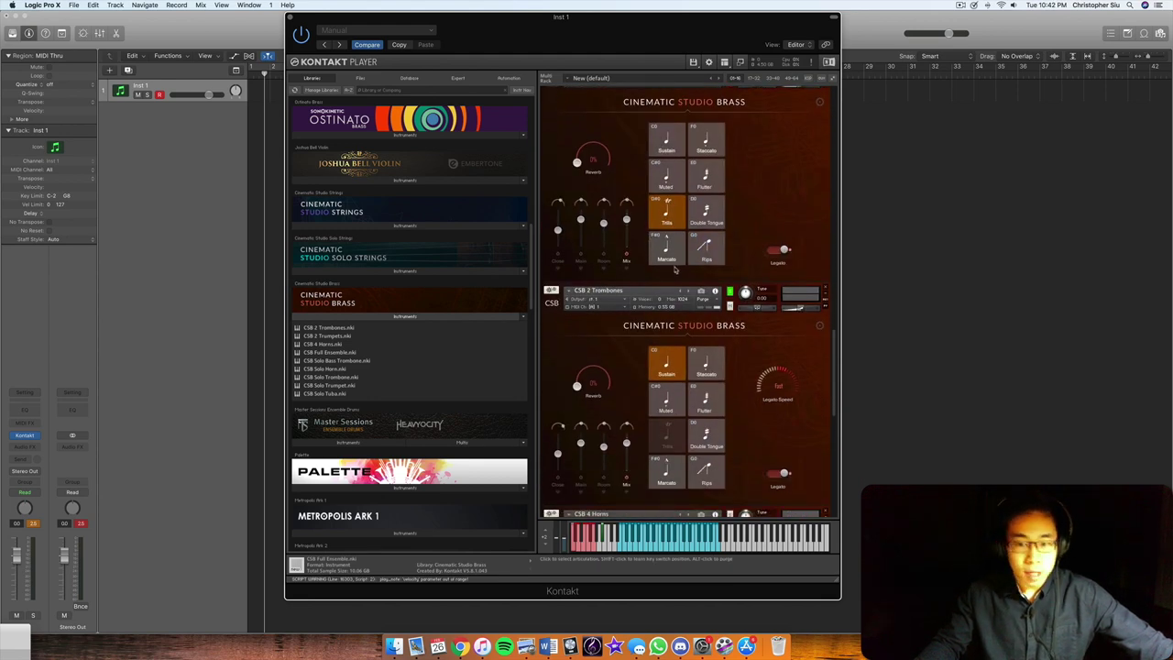
scroll(678, 266, down, 2)
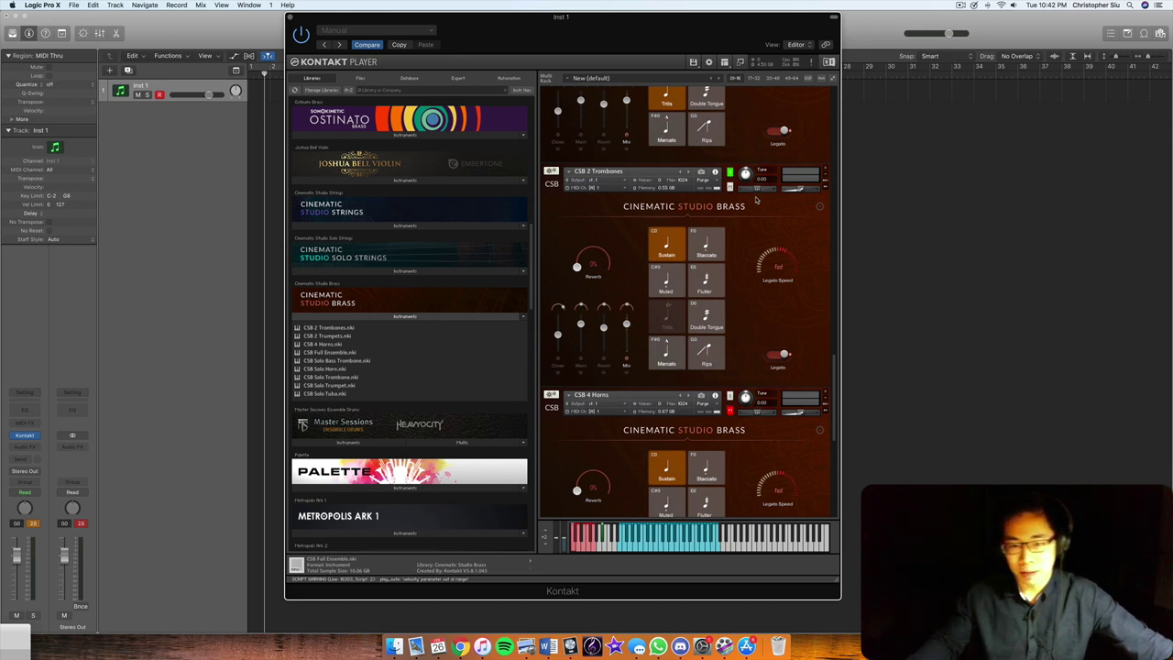
- Set CSB 4 Horns to Trills, then Rips, and scroll on toward Full Ensemble
scroll(756, 200, down, 3)
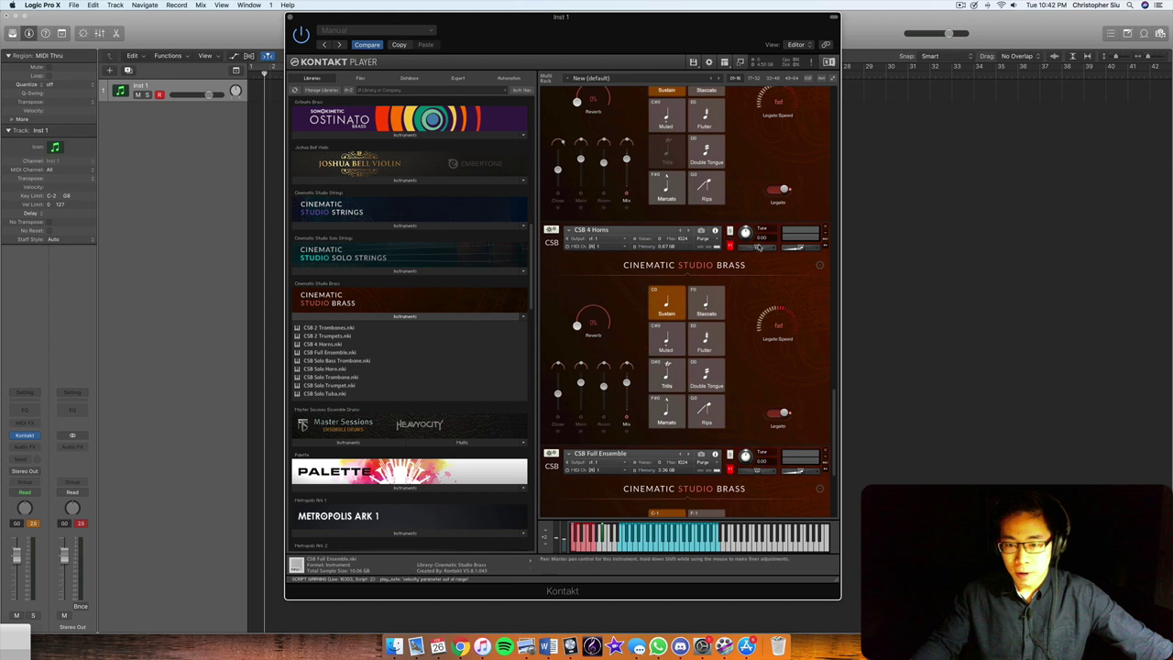
scroll(760, 243, down, 1)
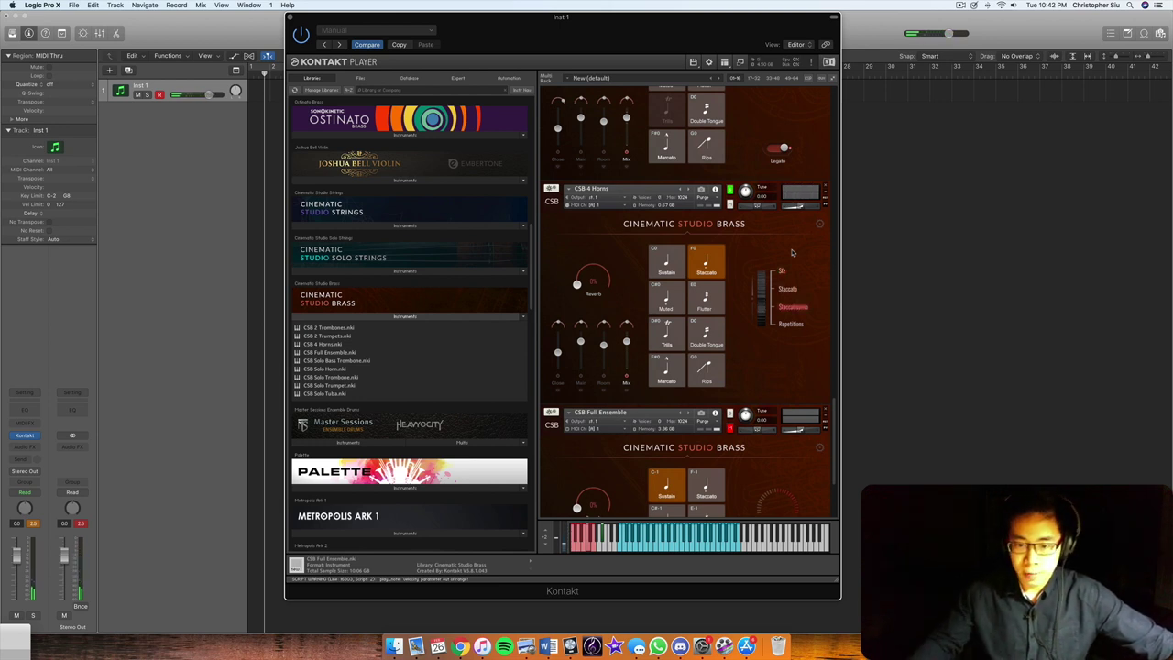
click(674, 326)
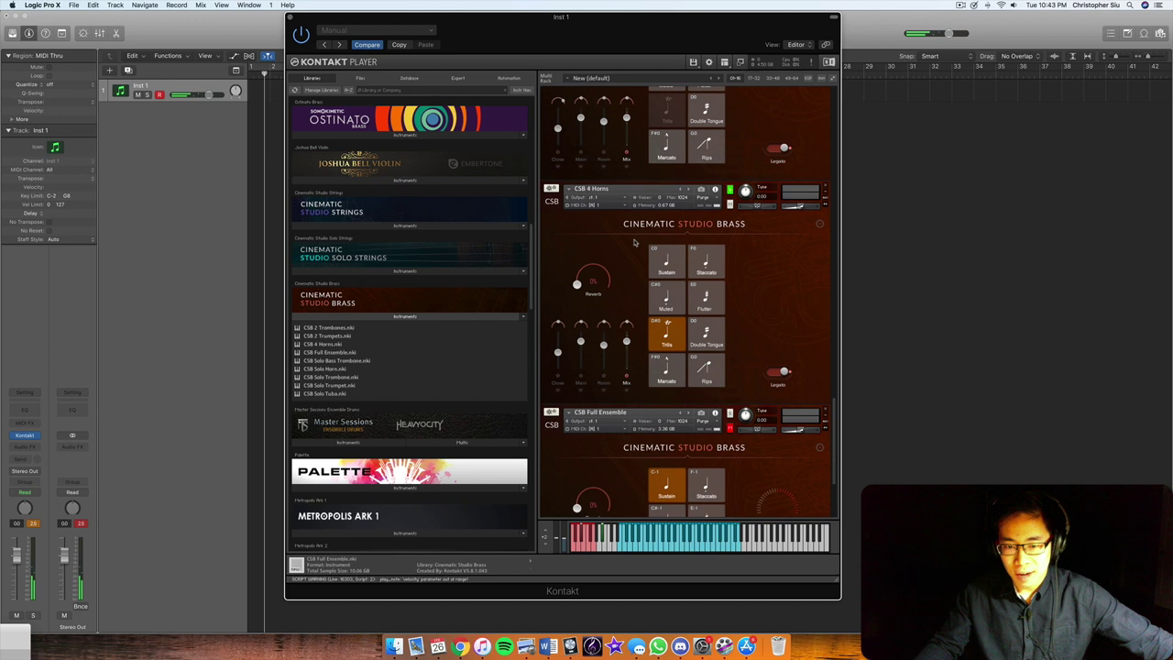
click(705, 371)
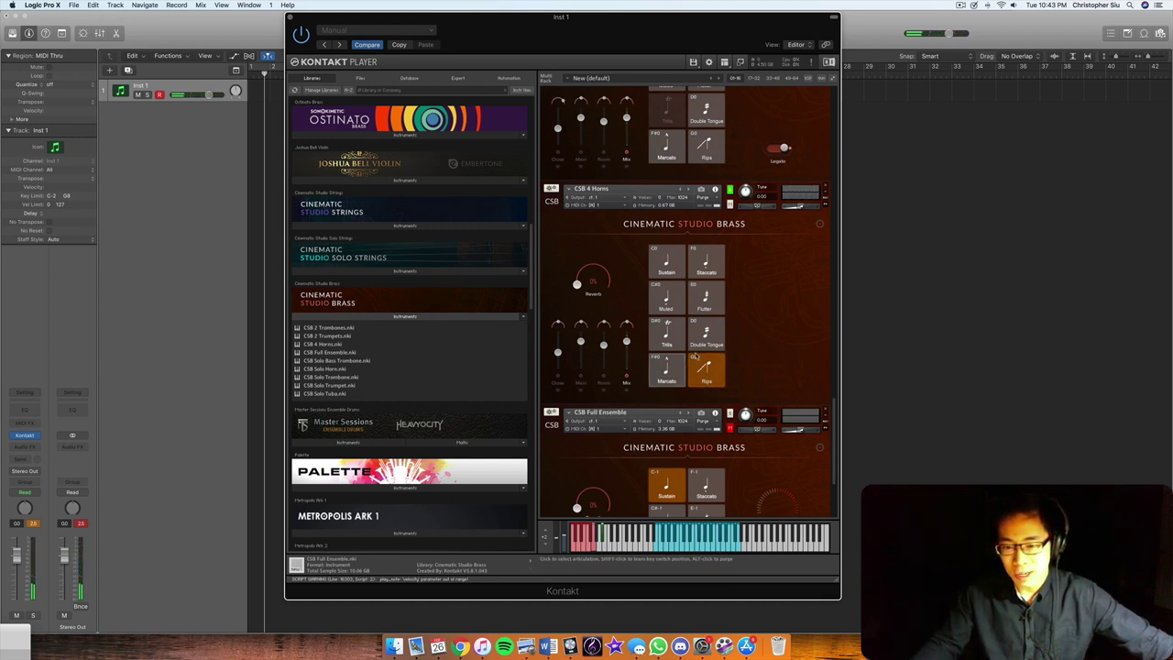
scroll(613, 280, down, 5)
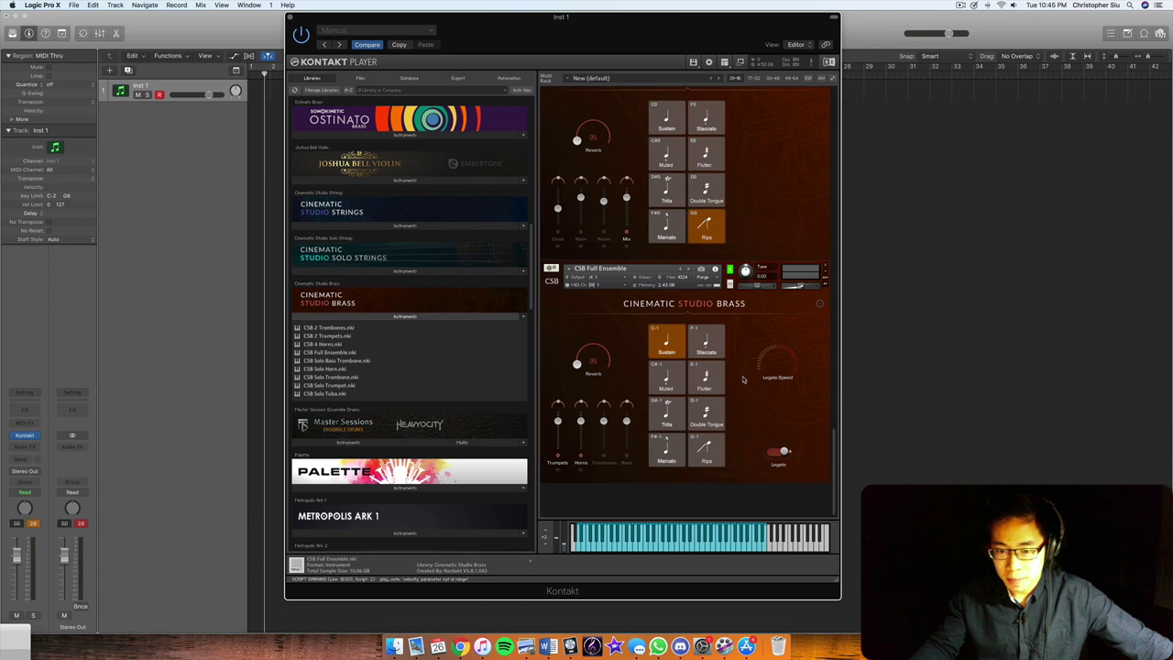
- Scroll the rack up to show CSB Solo Trumpet and CSB Solo Horn
scroll(744, 378, up, 15)
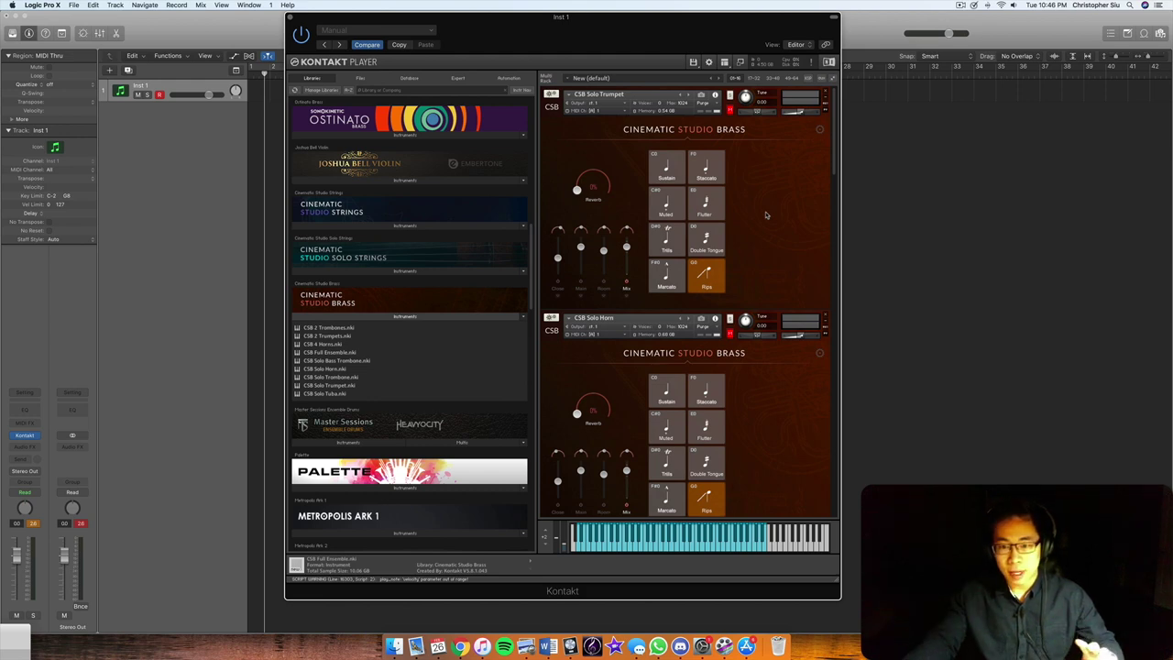
- Scroll among the solo patches and drag the Kontakt window header slightly left
scroll(762, 220, down, 6)
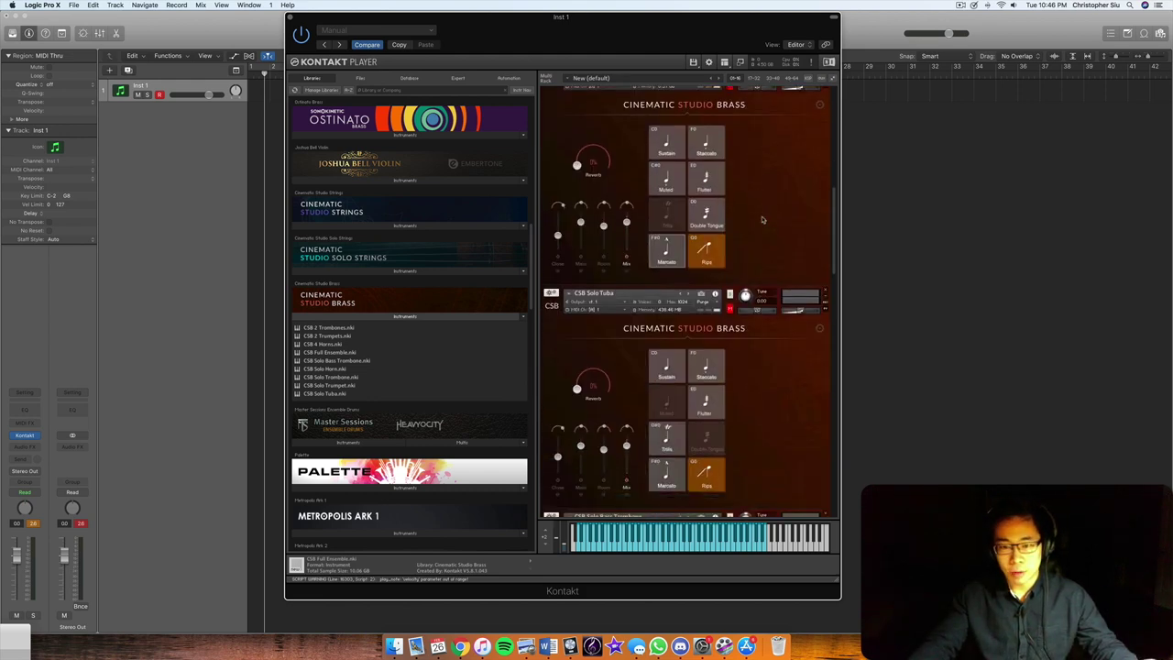
scroll(761, 220, up, 5)
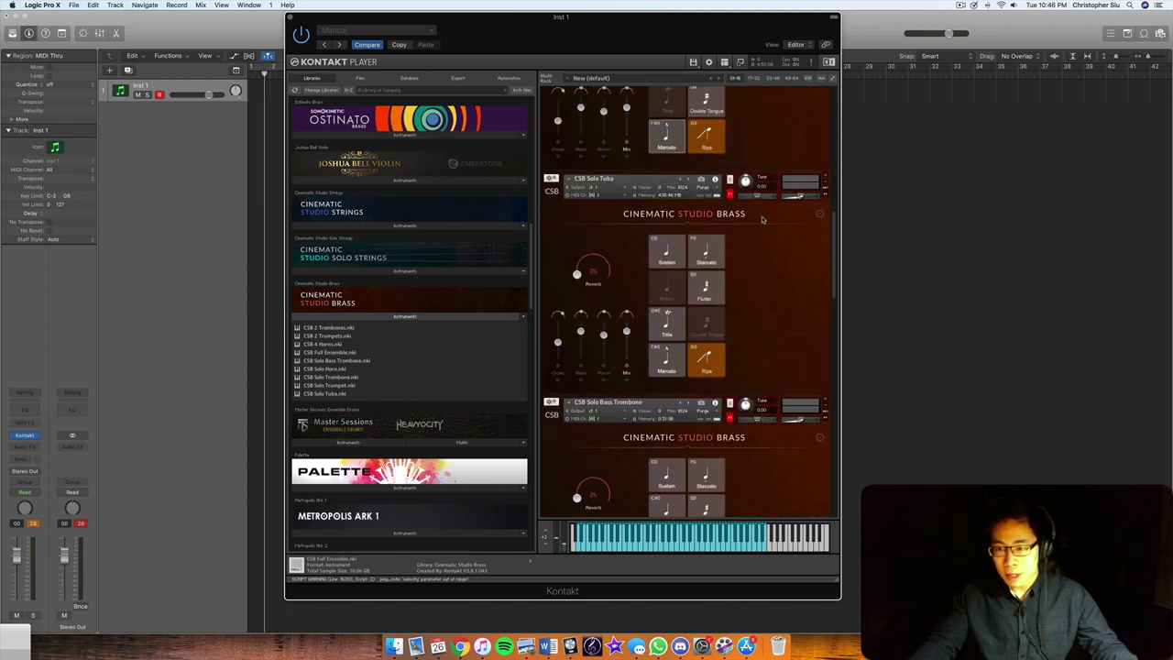
scroll(762, 220, up, 5)
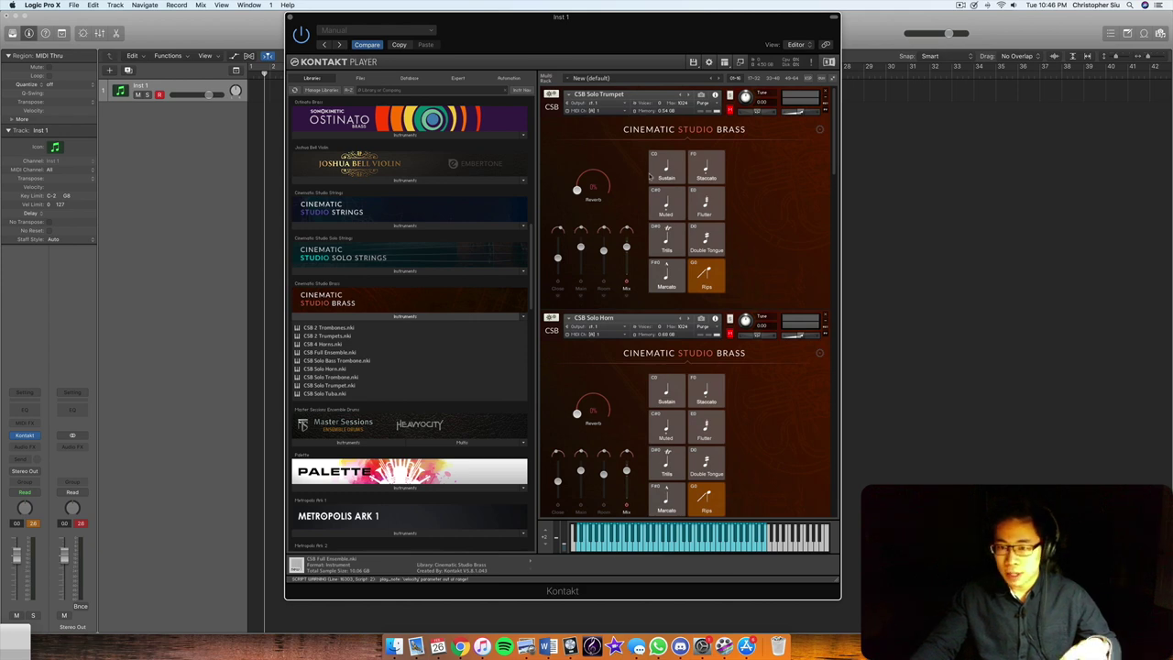
scroll(780, 169, down, 10)
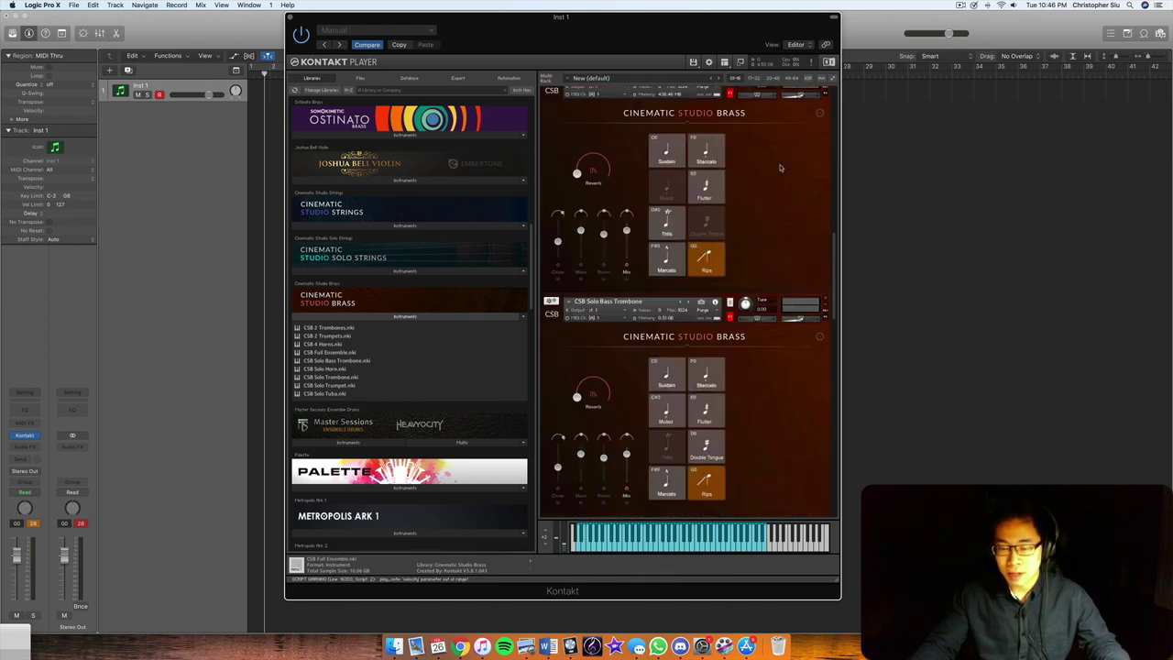
scroll(766, 174, down, 5)
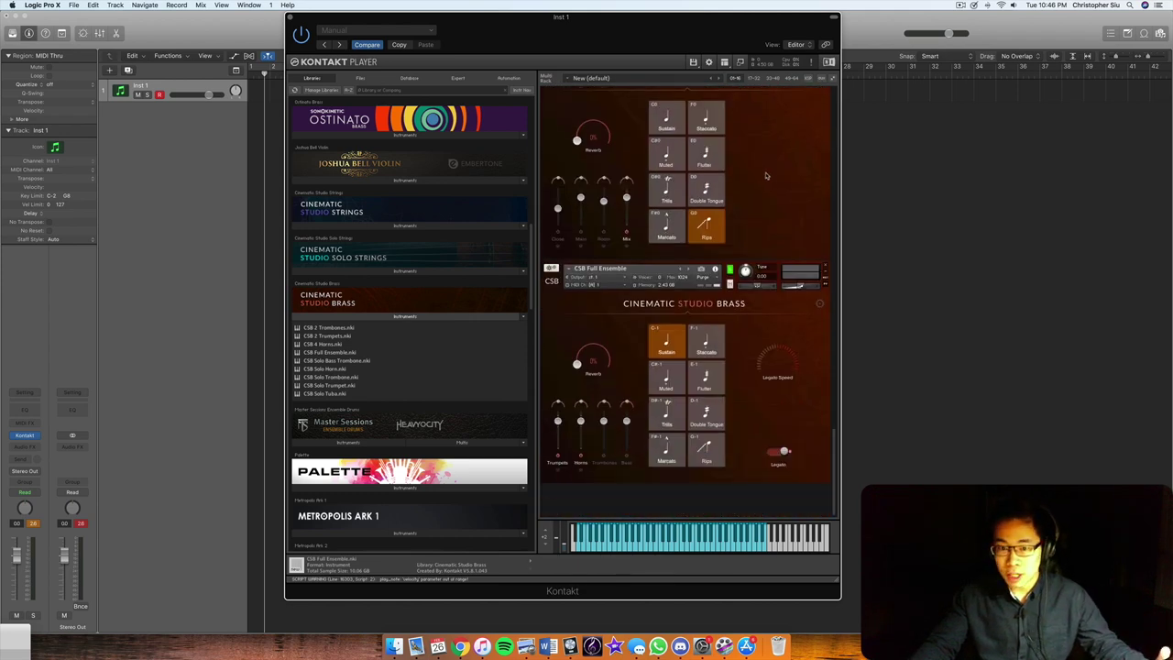
scroll(766, 176, up, 15)
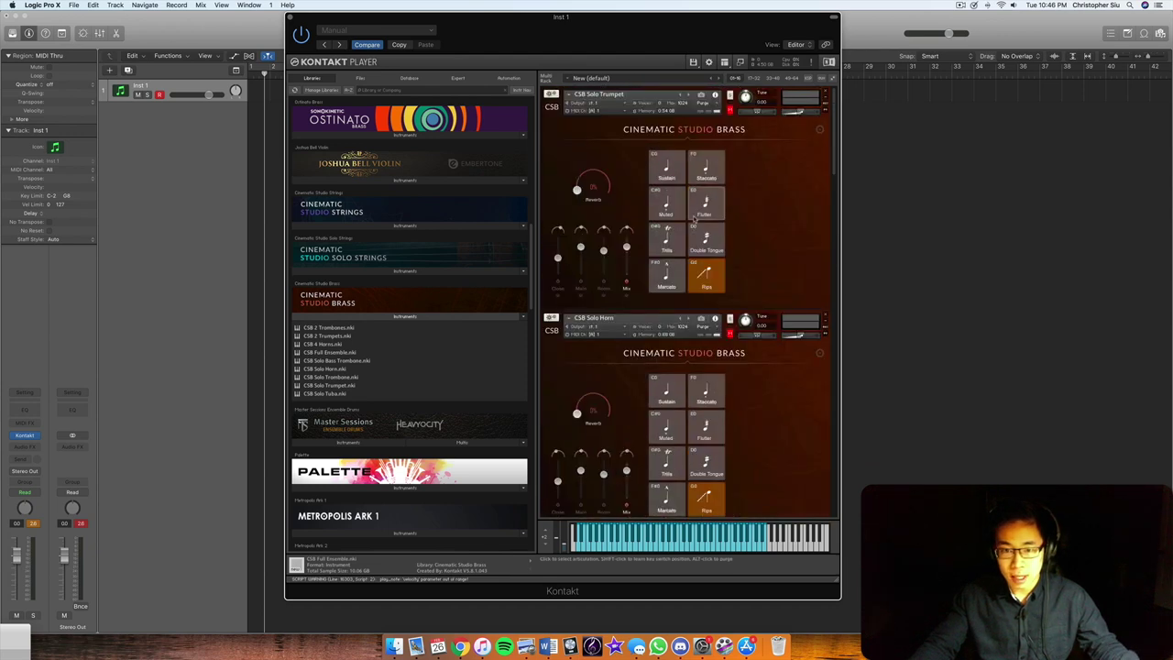
drag(625, 37, 612, 38)
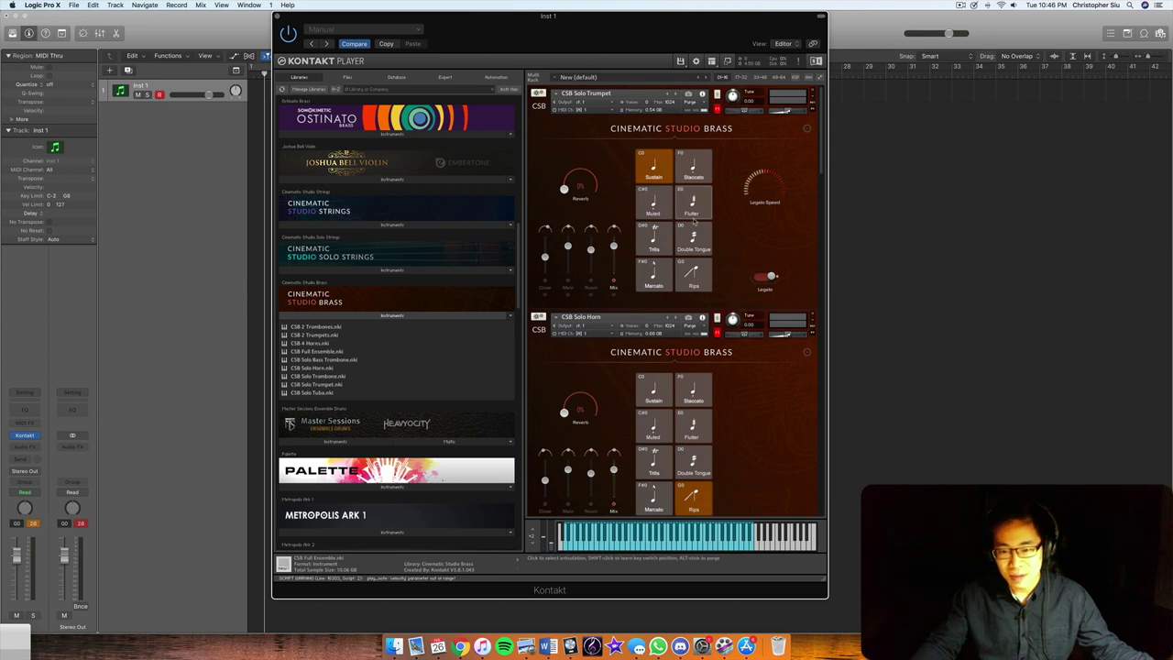
scroll(694, 221, down, 5)
scroll(693, 221, down, 5)
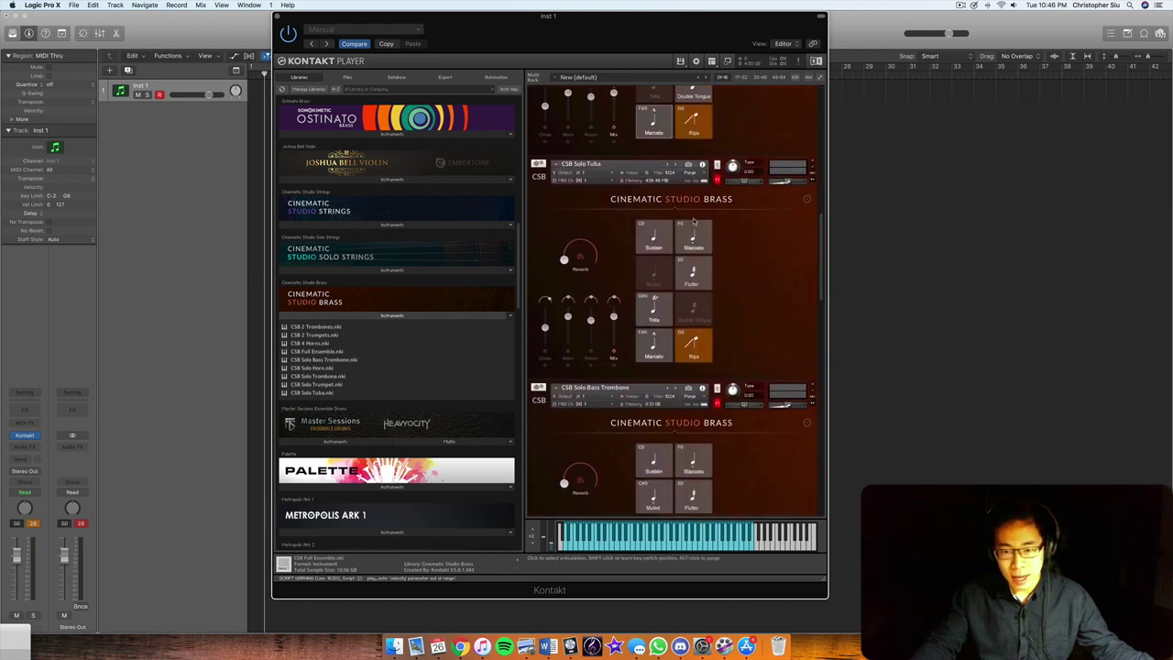
scroll(694, 220, up, 10)
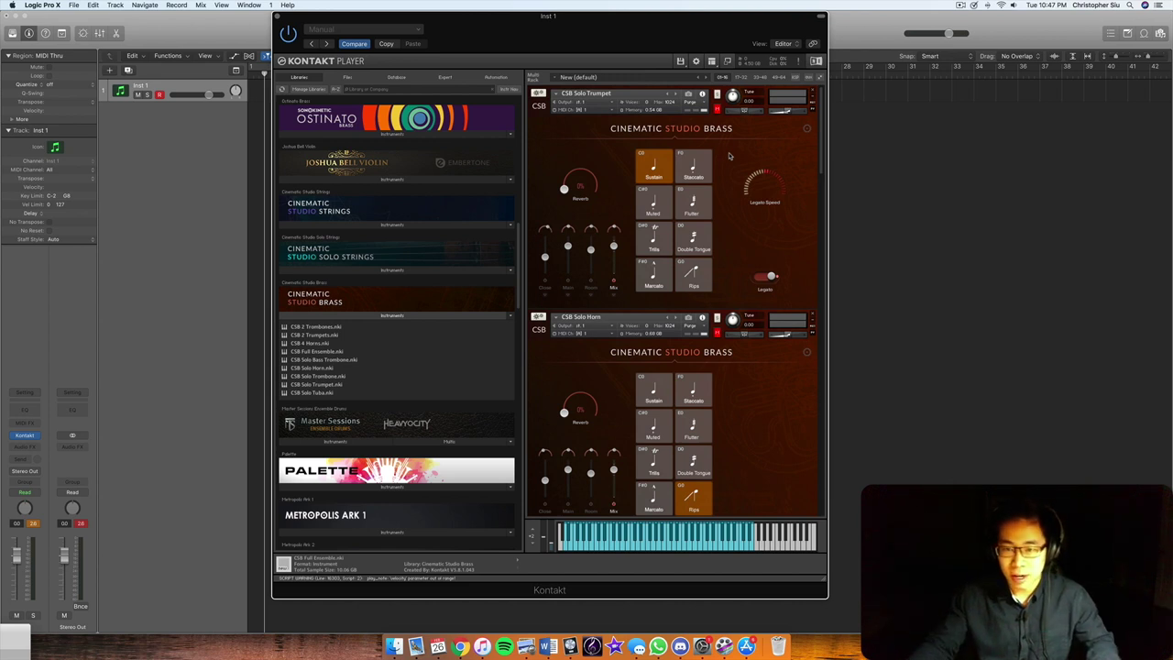
- Drag the Kontakt title bar a short distance right to reposition the window
mouse_move(626, 38)
mouse_down()
mouse_move(569, 38)
mouse_move(640, 38)
mouse_up()
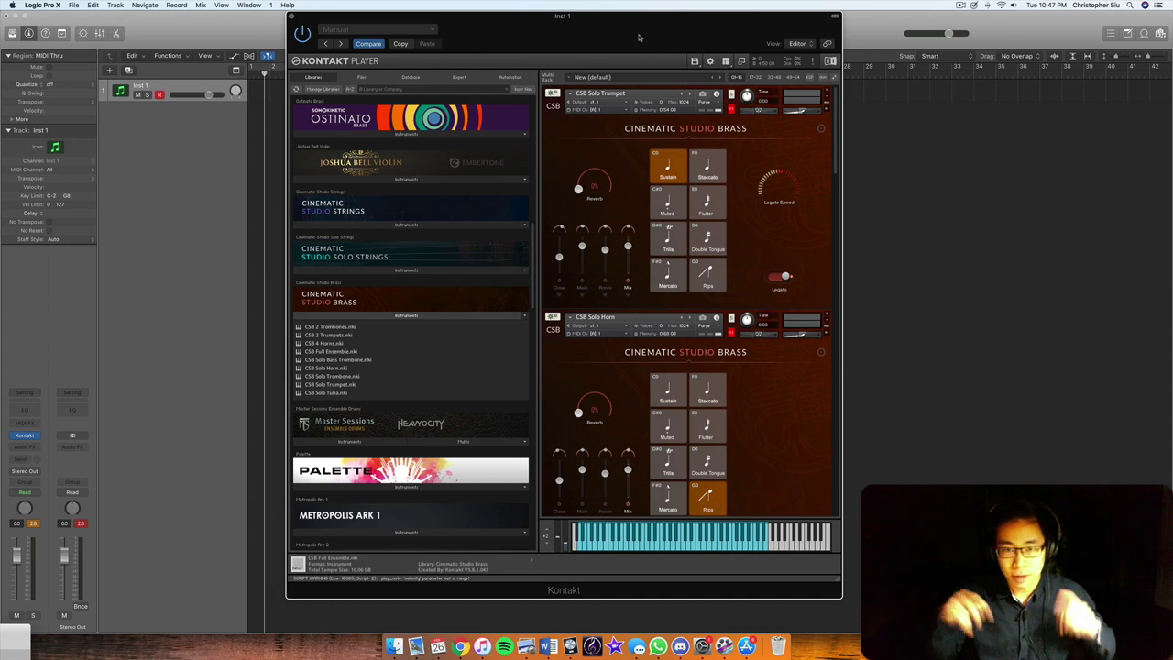